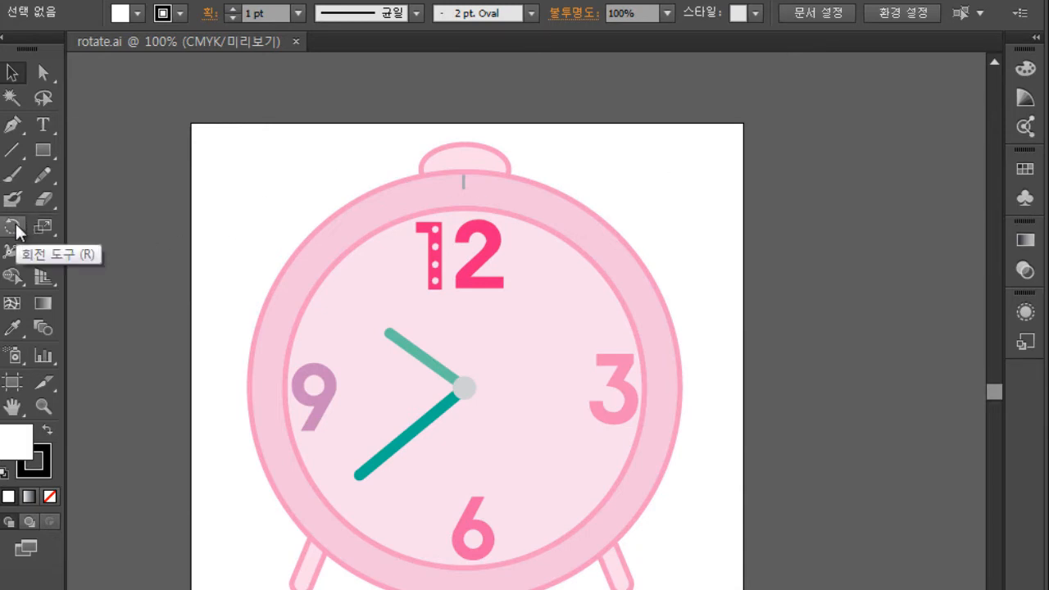
{"action": "left_click_drag", "start_coordinate": [17, 226], "coordinate": [73, 226]}
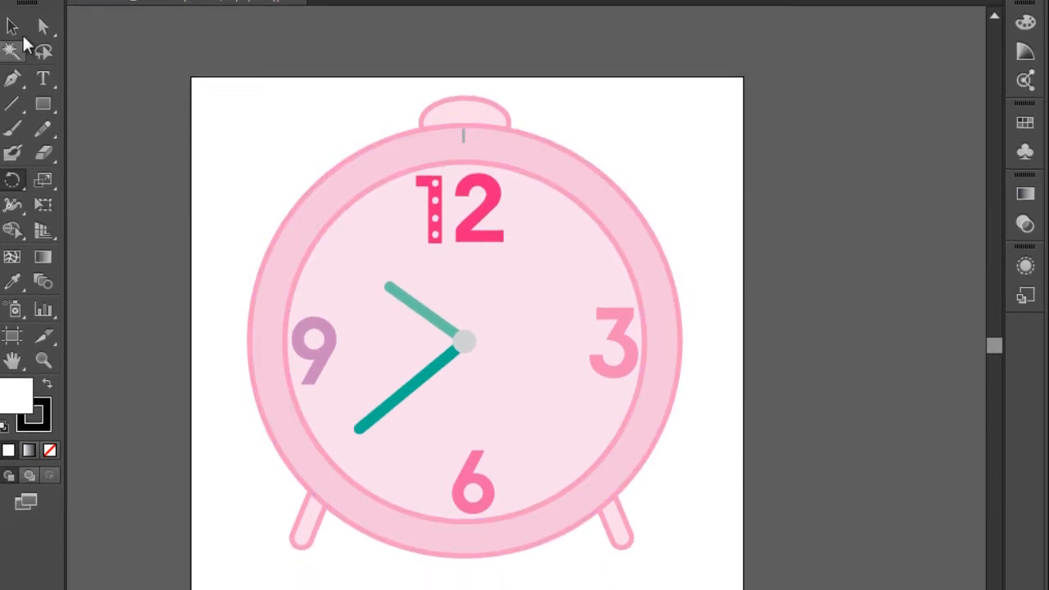
{"action": "left_click", "coordinate": [12, 65]}
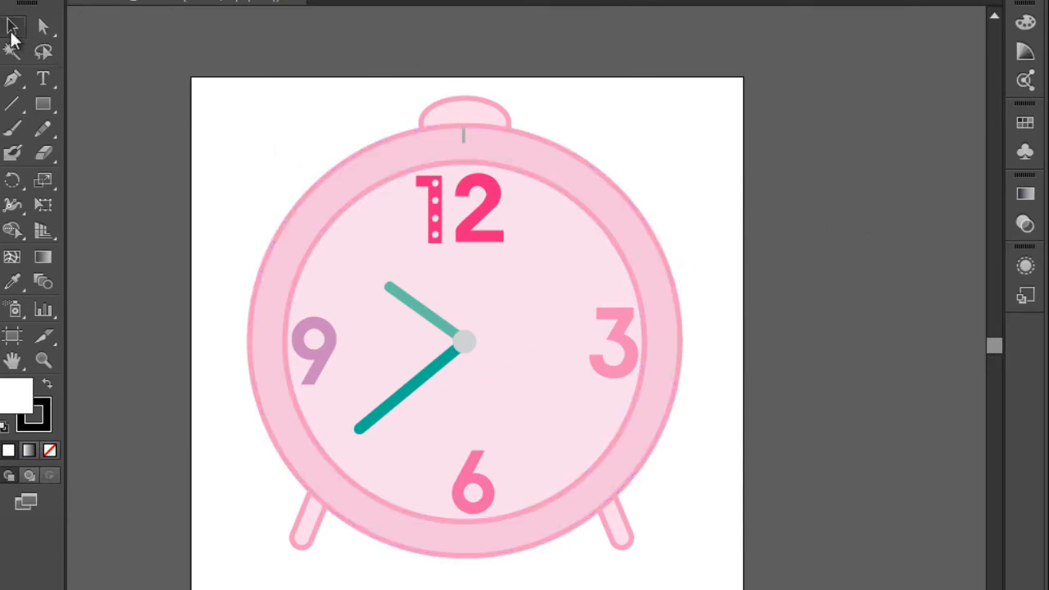
{"action": "left_click", "coordinate": [482, 120]}
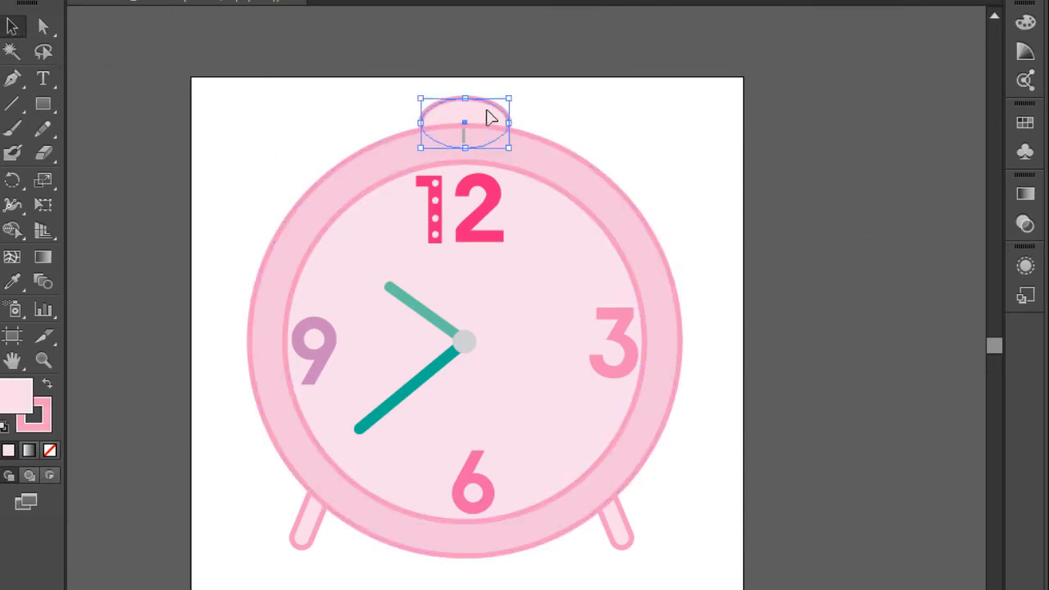
{"action": "left_click_drag", "start_coordinate": [518, 90], "coordinate": [509, 71]}
{"action": "key", "text": "ctrl+z"}
{"action": "left_click", "coordinate": [587, 134]}
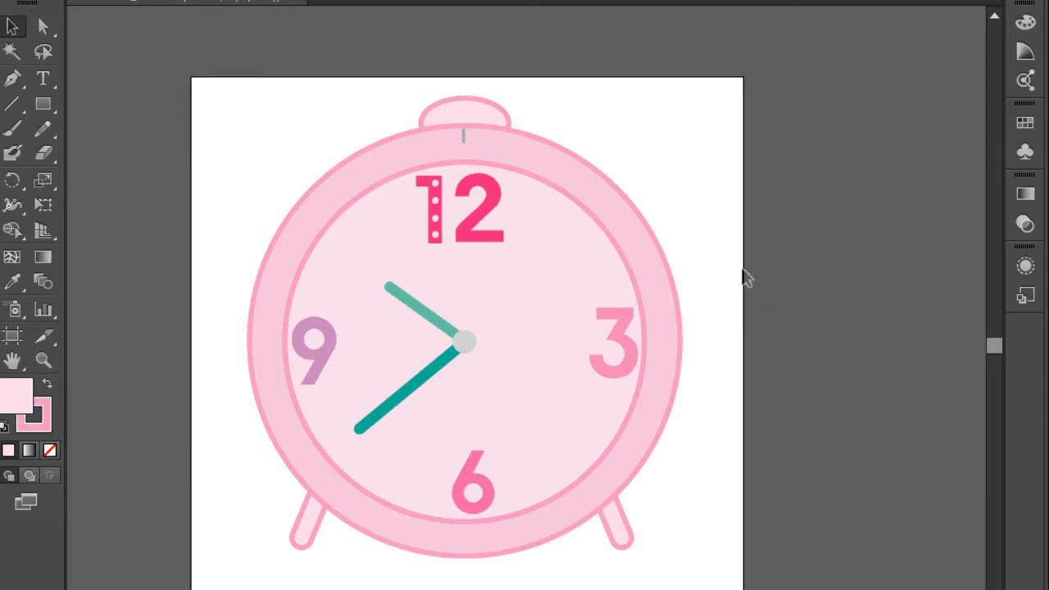
Select the bell, both legs and the round clock body together and lock the selection
{"action": "left_click", "coordinate": [488, 117]}
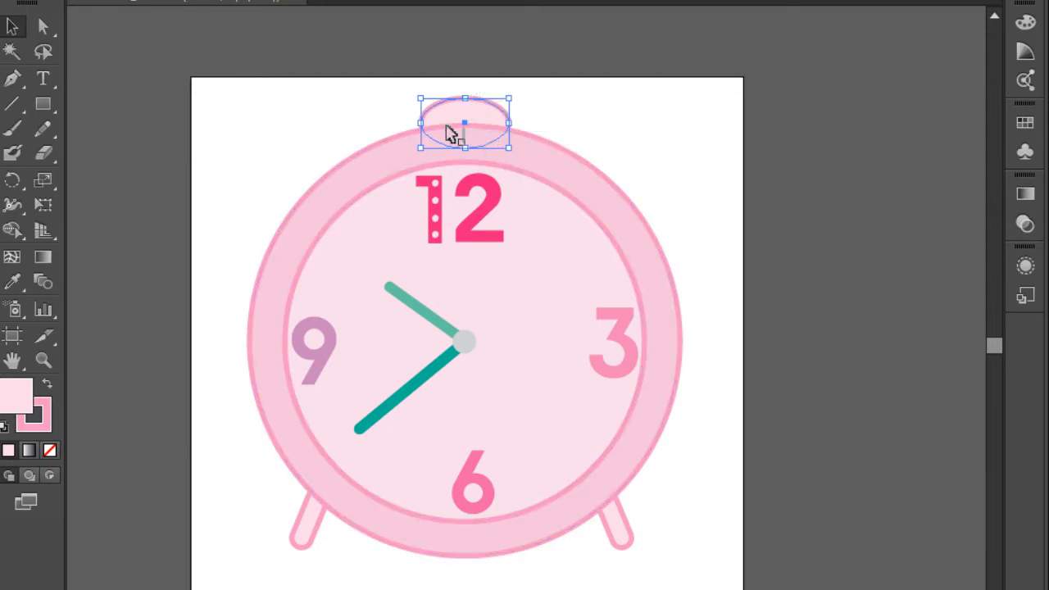
{"action": "left_click", "coordinate": [303, 534], "text": "shift"}
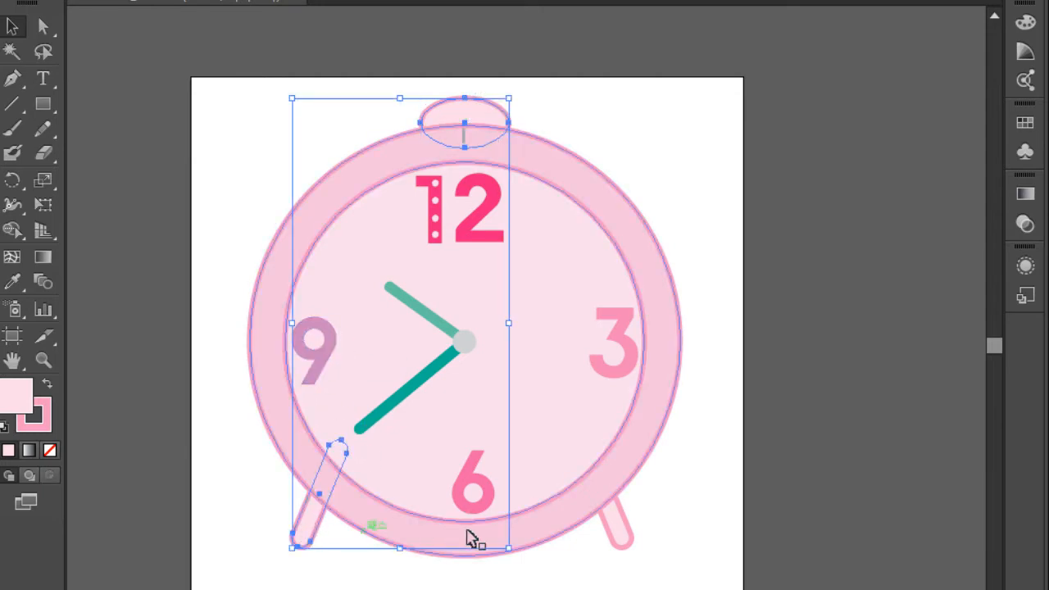
{"action": "left_click", "coordinate": [621, 529], "text": "shift"}
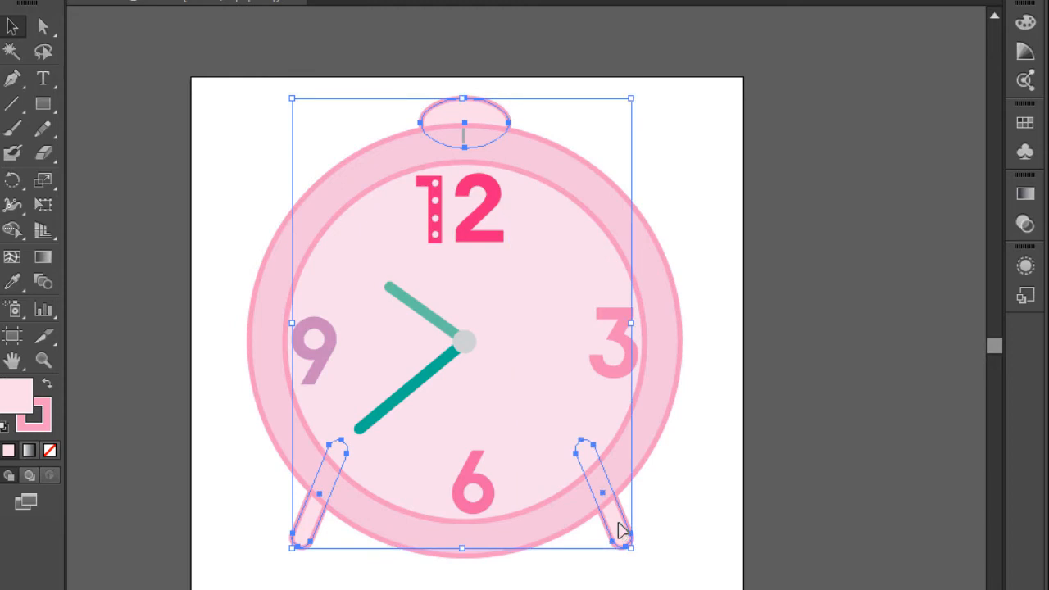
{"action": "left_click", "coordinate": [679, 371], "text": "shift"}
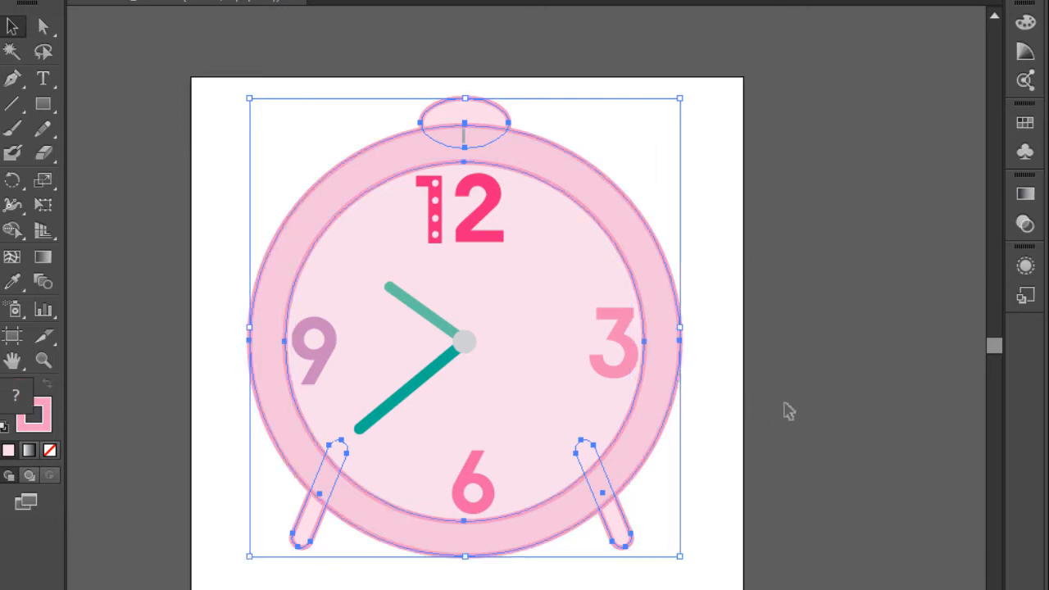
{"action": "left_click", "coordinate": [607, 240], "text": "shift"}
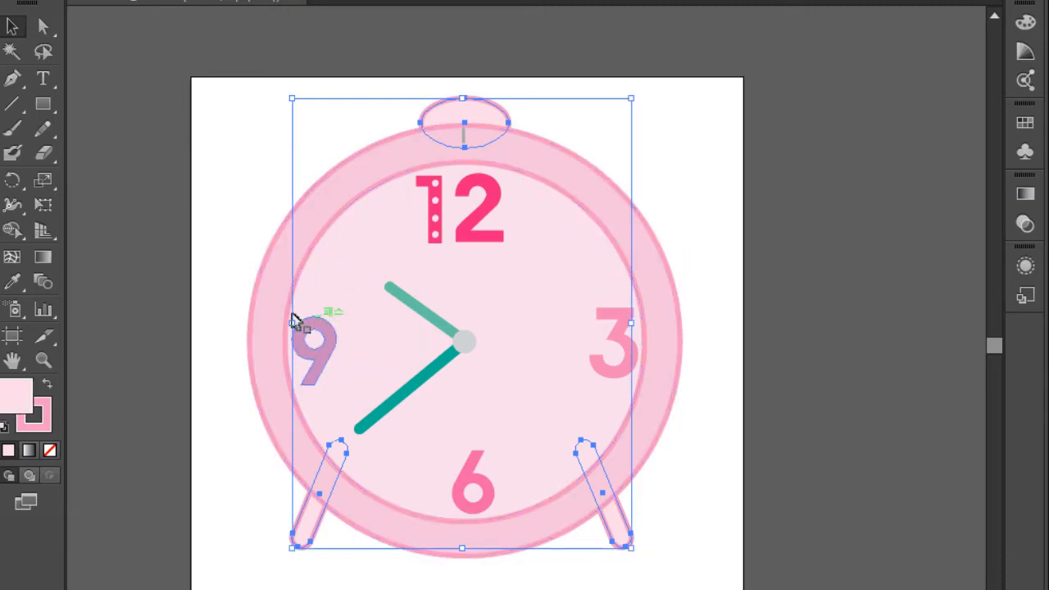
{"action": "left_click", "coordinate": [256, 295], "text": "shift"}
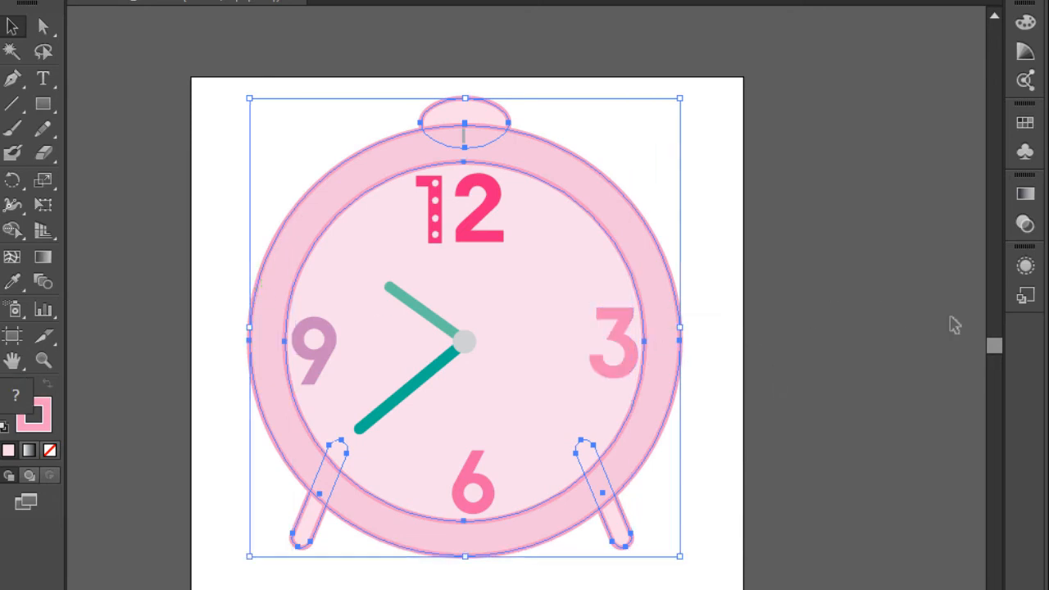
{"action": "left_click", "coordinate": [165, 2]}
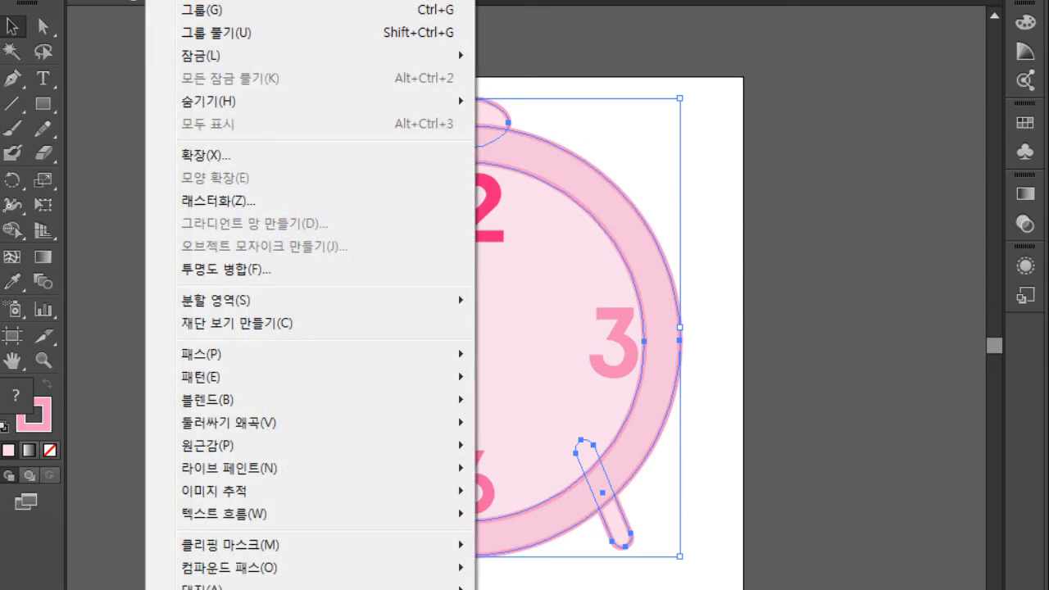
{"action": "mouse_move", "coordinate": [216, 56]}
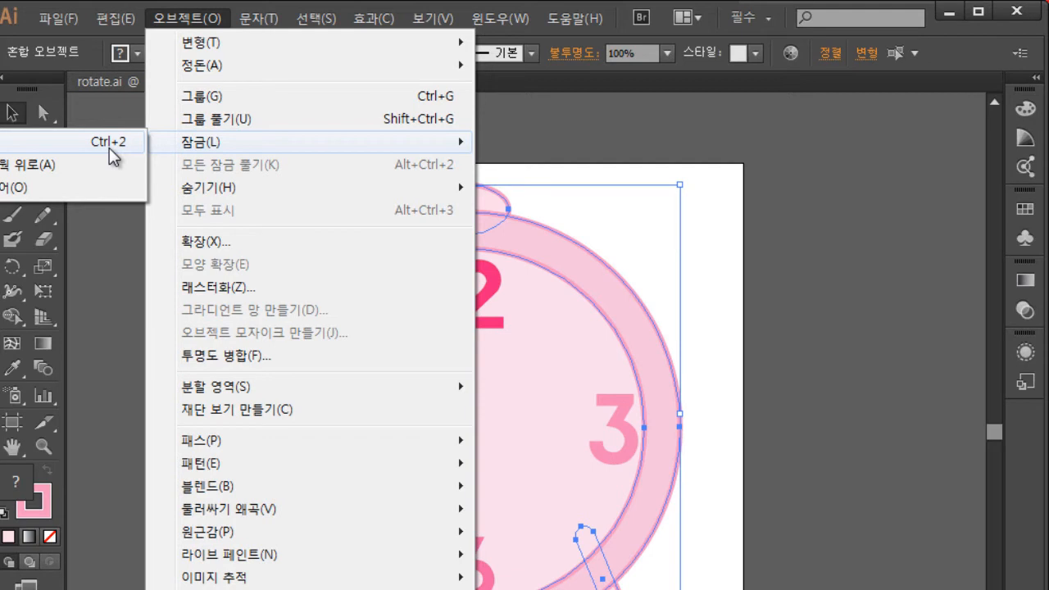
{"action": "left_click", "coordinate": [111, 155]}
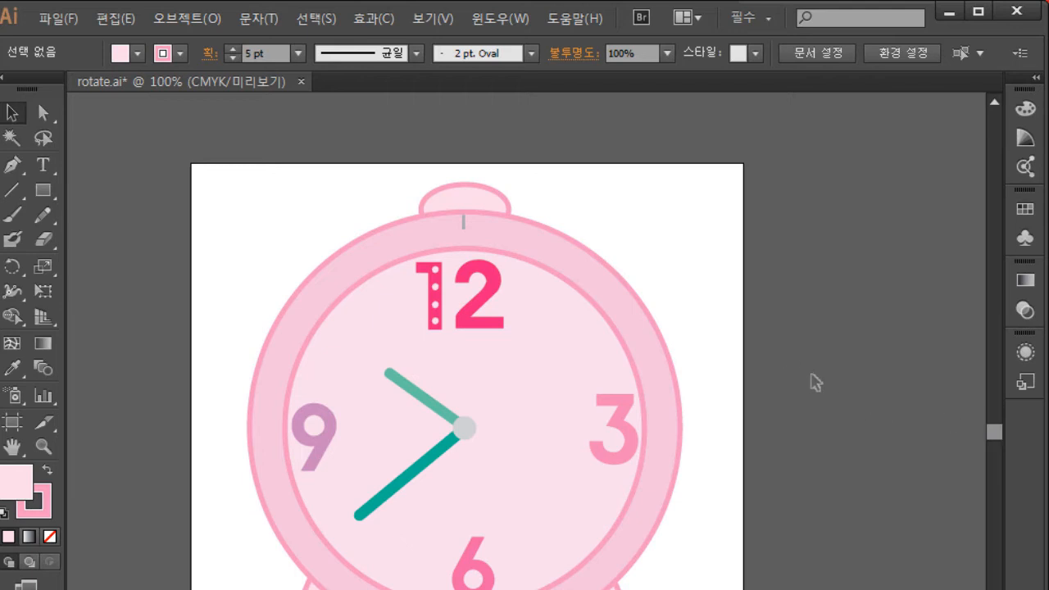
{"action": "left_click_drag", "start_coordinate": [550, 173], "coordinate": [631, 270]}
Show the document's layers and expand the contents of Layer 1
{"action": "left_click", "coordinate": [496, 18]}
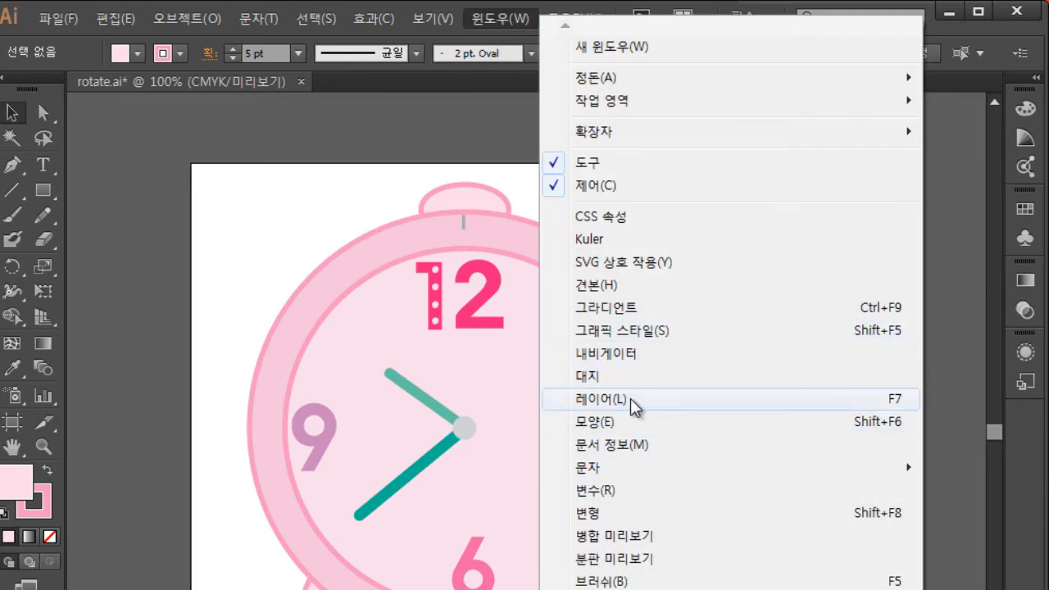
{"action": "left_click", "coordinate": [881, 402]}
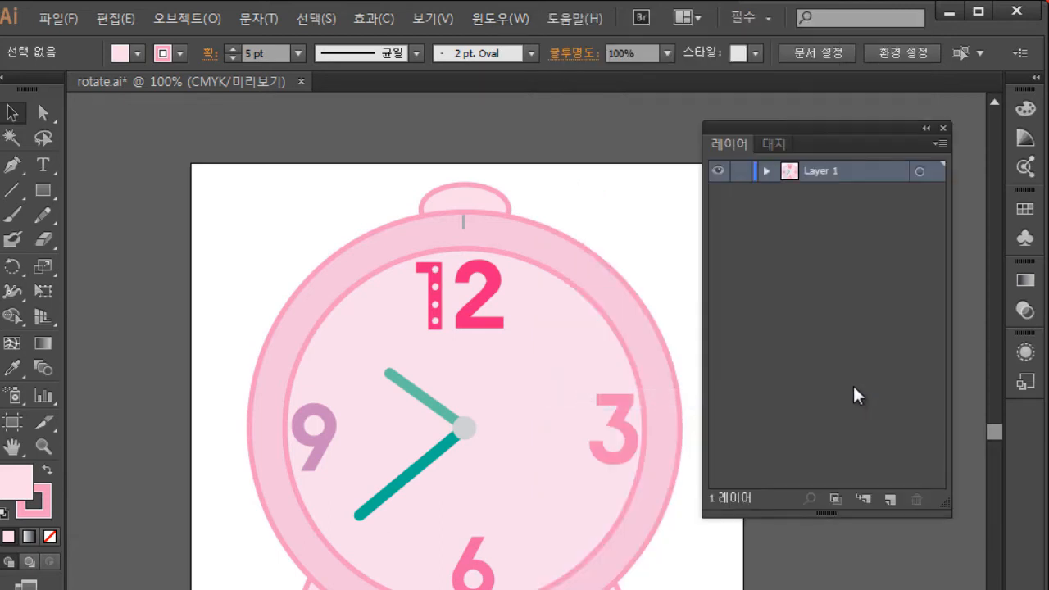
{"action": "left_click", "coordinate": [766, 171]}
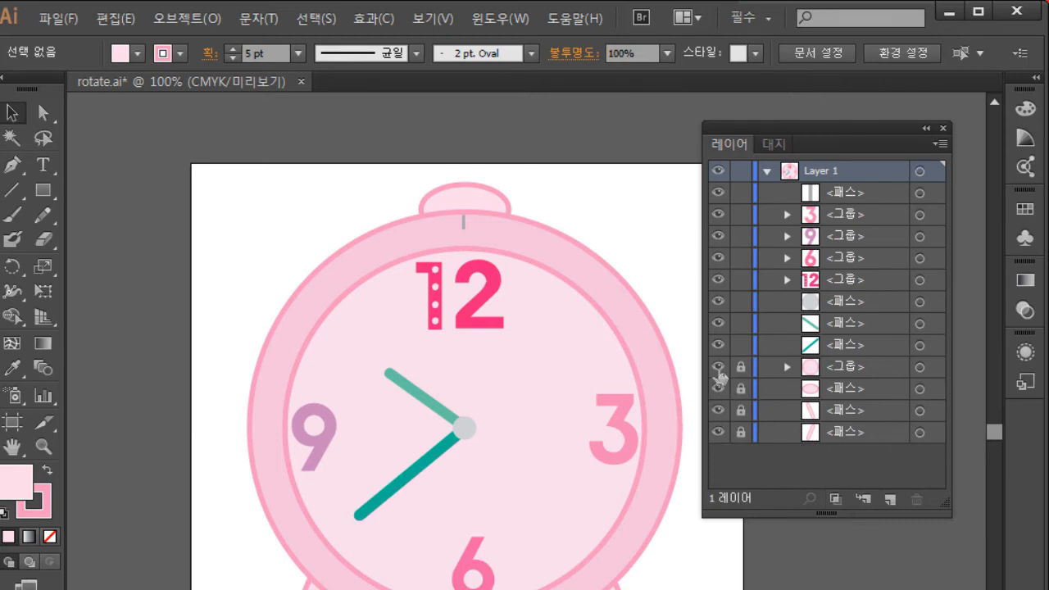
Briefly hide and show the locked clock body, bell and leg entries to identify each one
{"action": "left_click", "coordinate": [718, 368]}
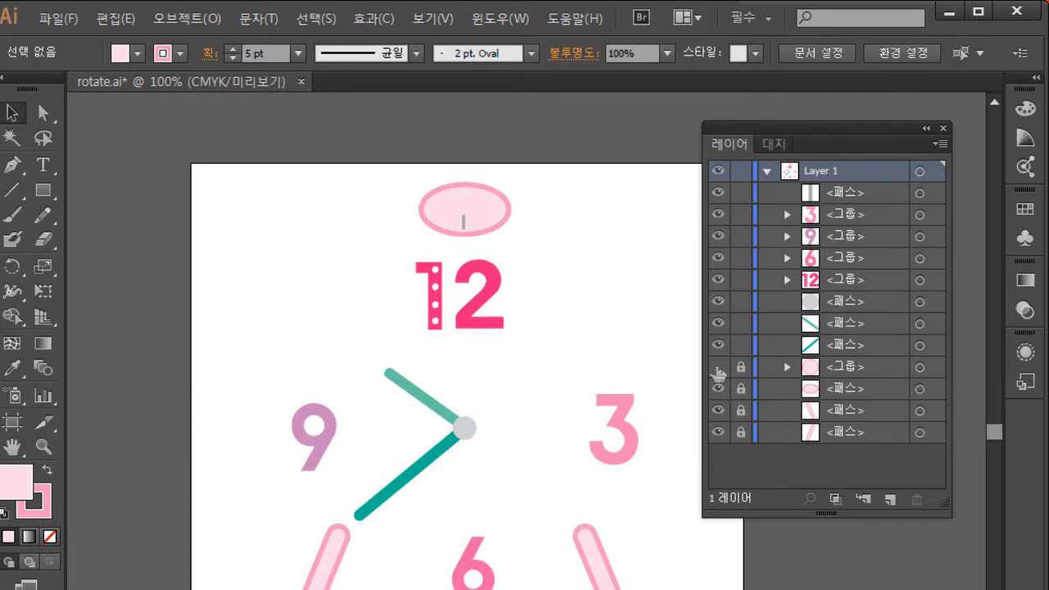
{"action": "left_click", "coordinate": [718, 368]}
{"action": "left_click", "coordinate": [718, 388]}
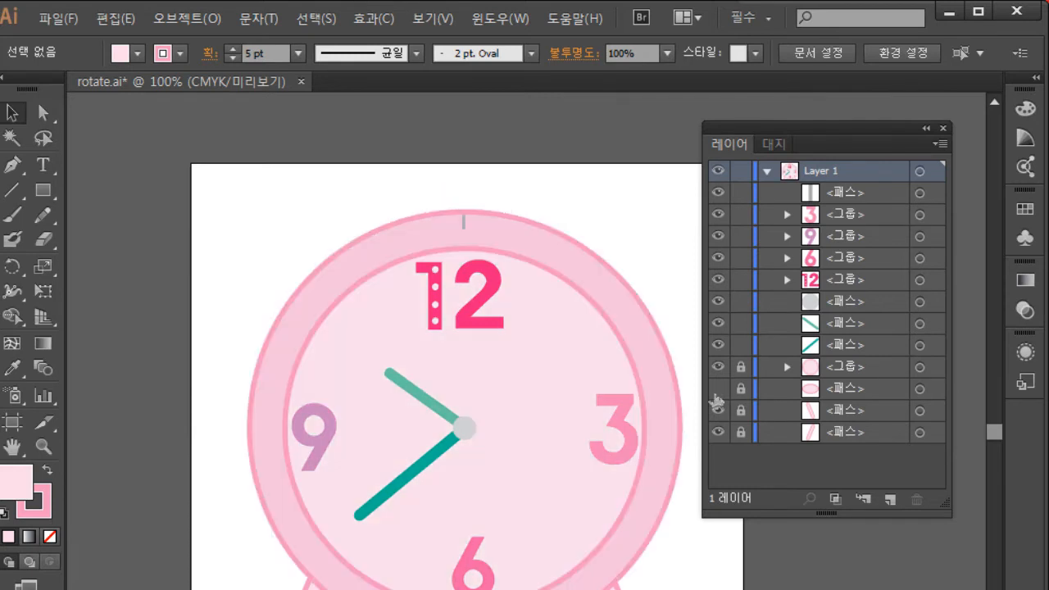
{"action": "left_click", "coordinate": [718, 390]}
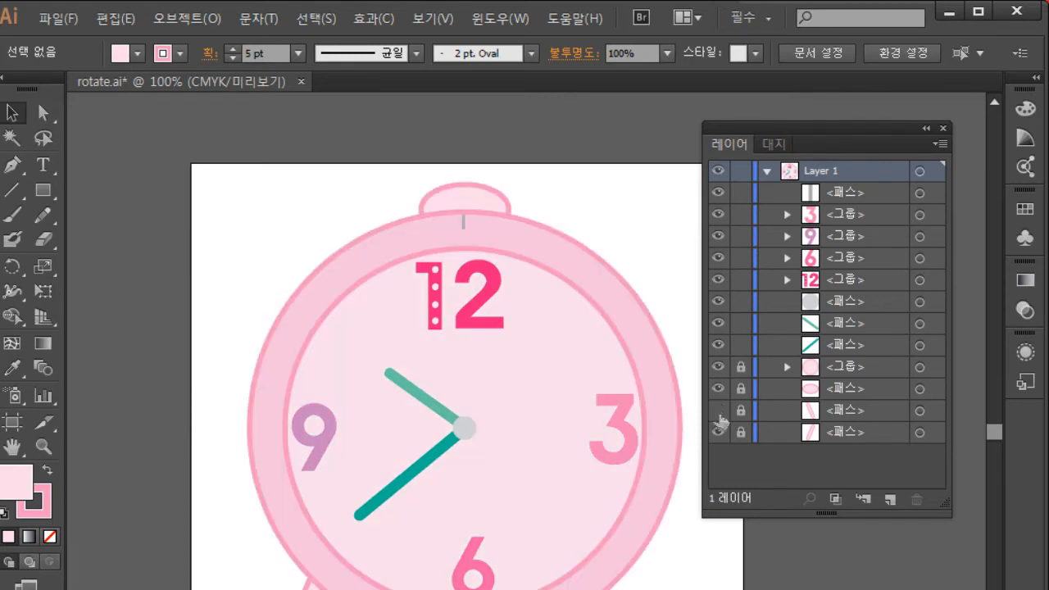
{"action": "left_click", "coordinate": [718, 409]}
Unlock the two leg paths, select both and group them
{"action": "left_click", "coordinate": [741, 409]}
{"action": "left_click", "coordinate": [741, 432]}
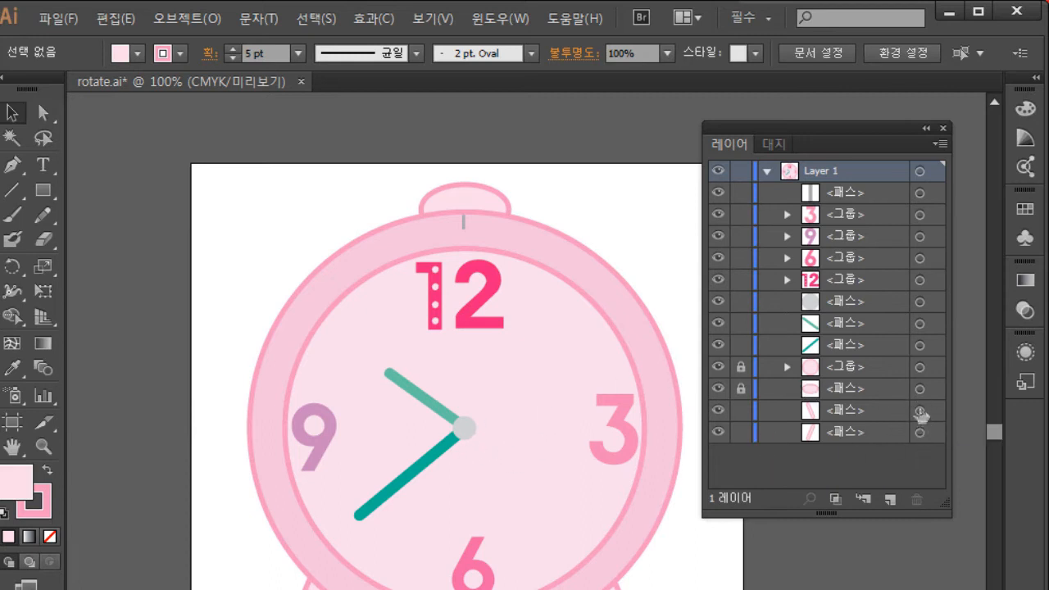
{"action": "left_click", "coordinate": [920, 410]}
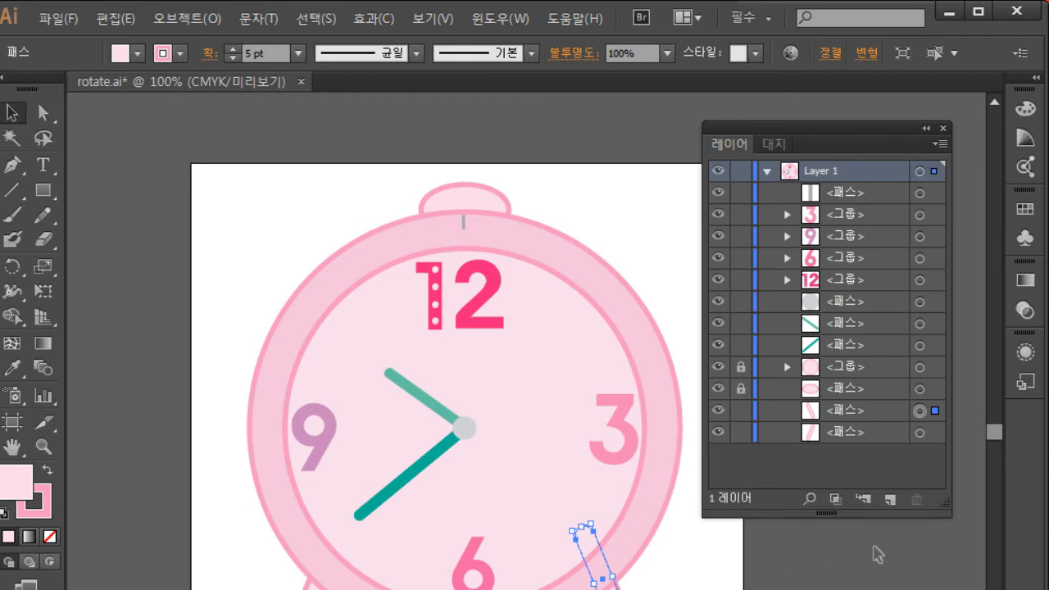
{"action": "left_click", "coordinate": [920, 434], "text": "shift"}
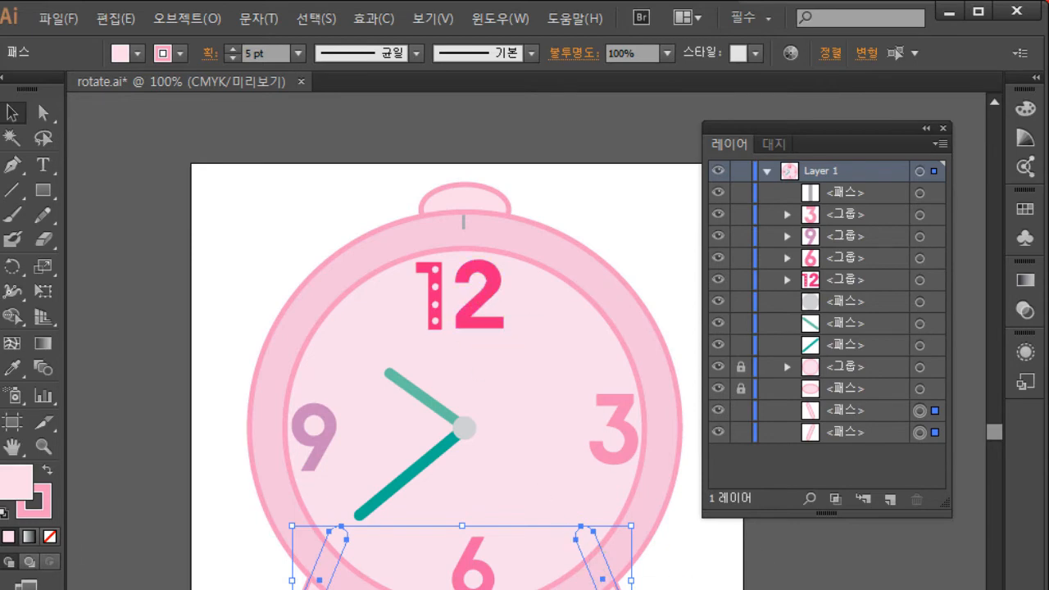
{"action": "left_click", "coordinate": [175, 16]}
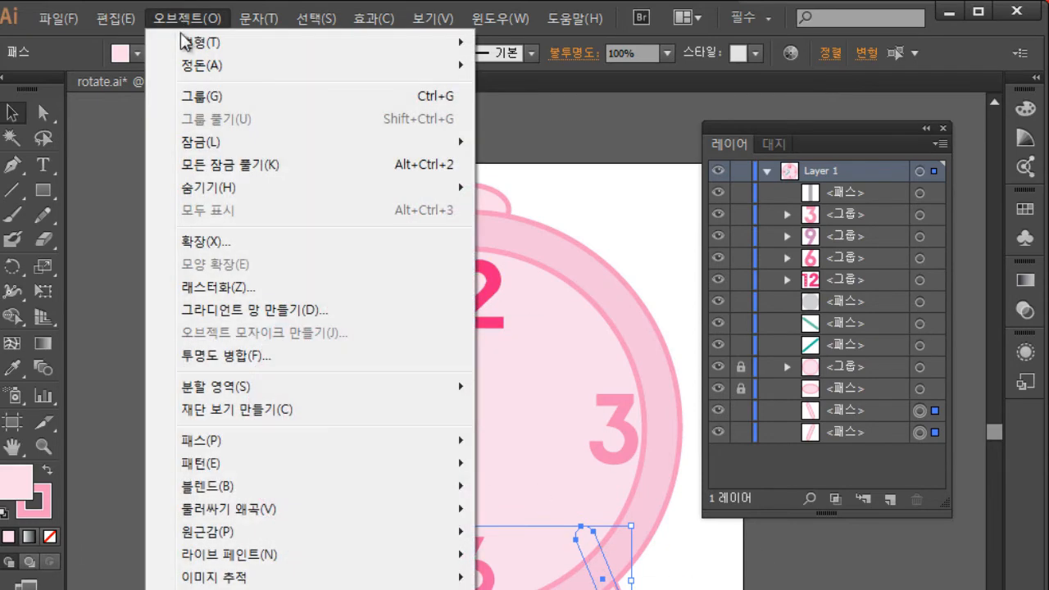
{"action": "left_click", "coordinate": [450, 98]}
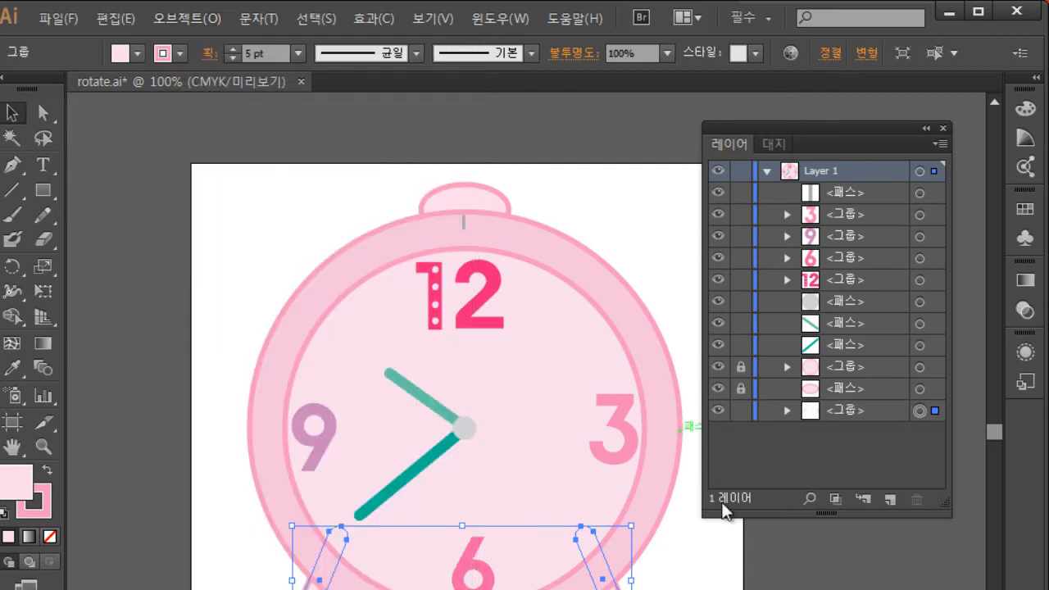
Rename the group of legs as 시계다리 and lock it
{"action": "left_click", "coordinate": [845, 413]}
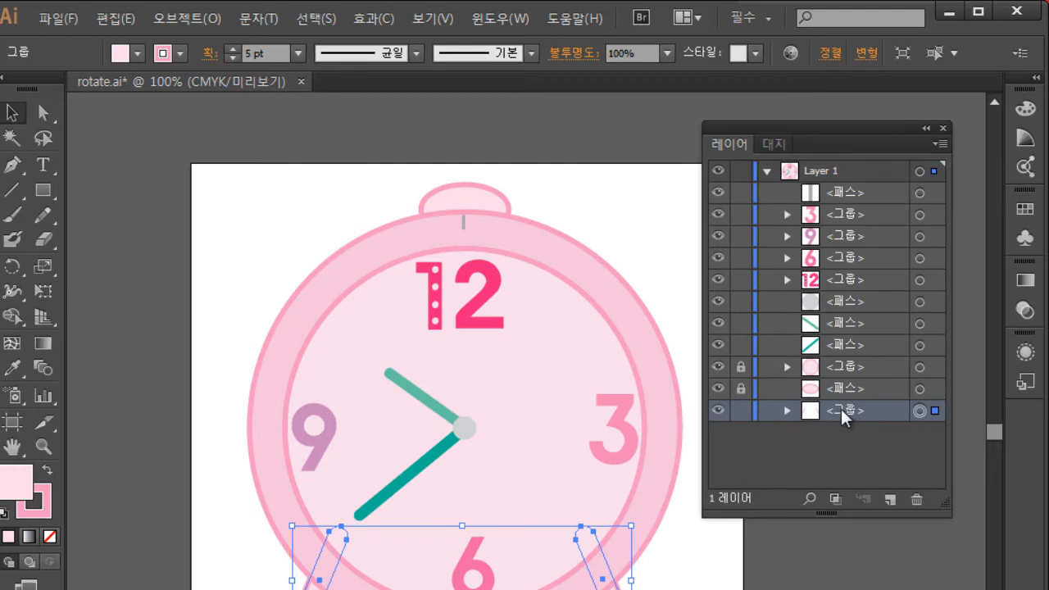
{"action": "double_click", "coordinate": [845, 413]}
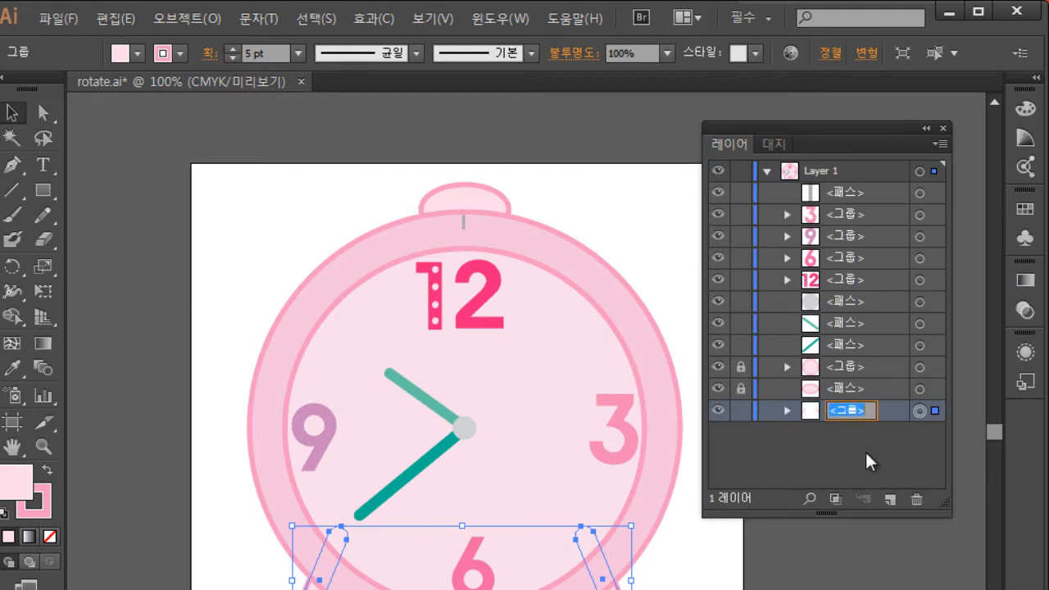
{"action": "key", "text": "BackSpace"}
{"action": "right_click", "coordinate": [865, 450]}
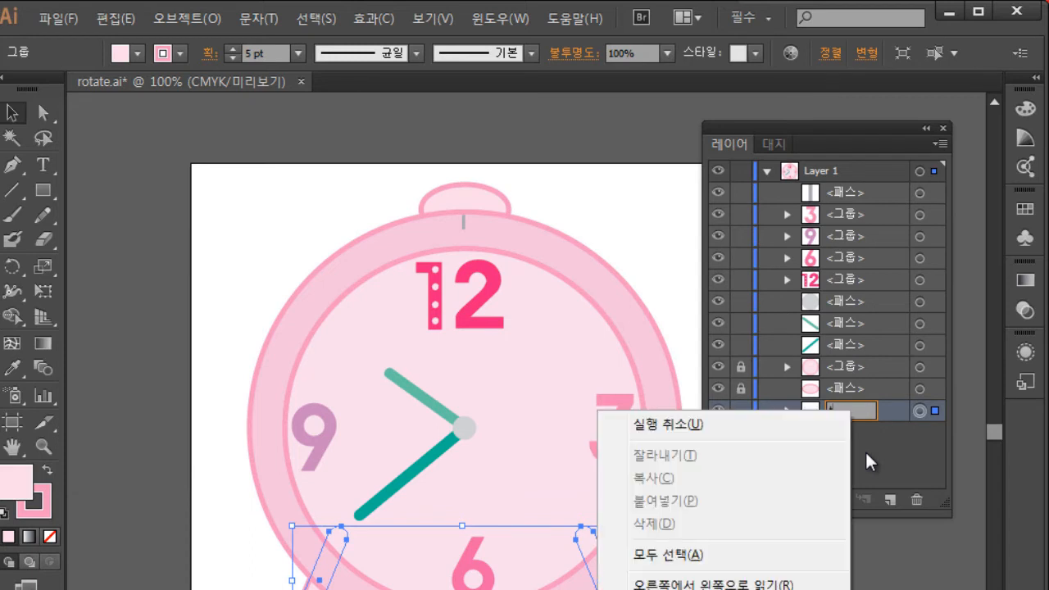
{"action": "key", "text": "Escape"}
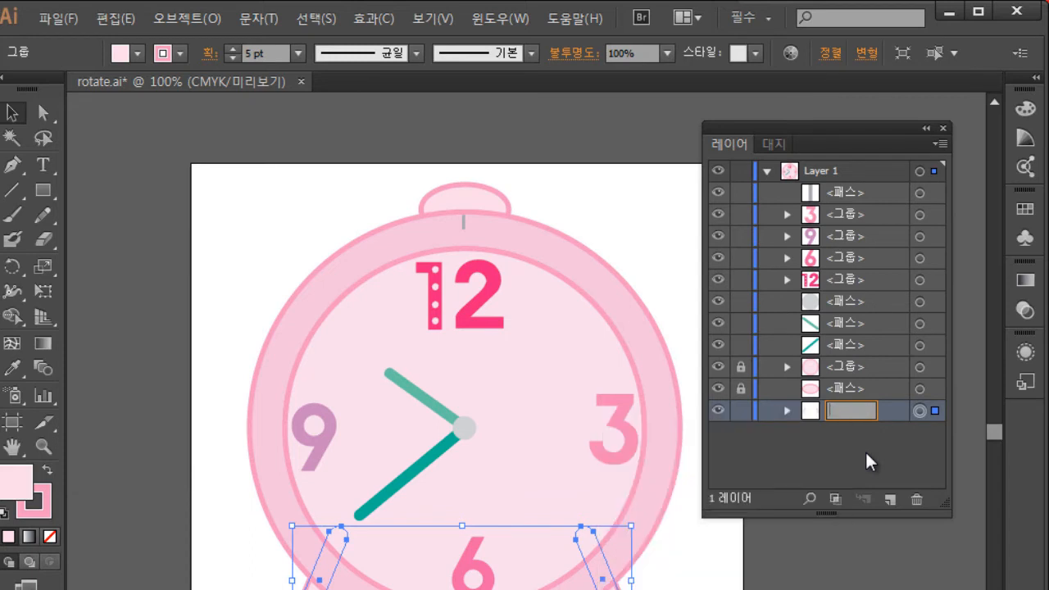
{"action": "type", "text": "시계"}
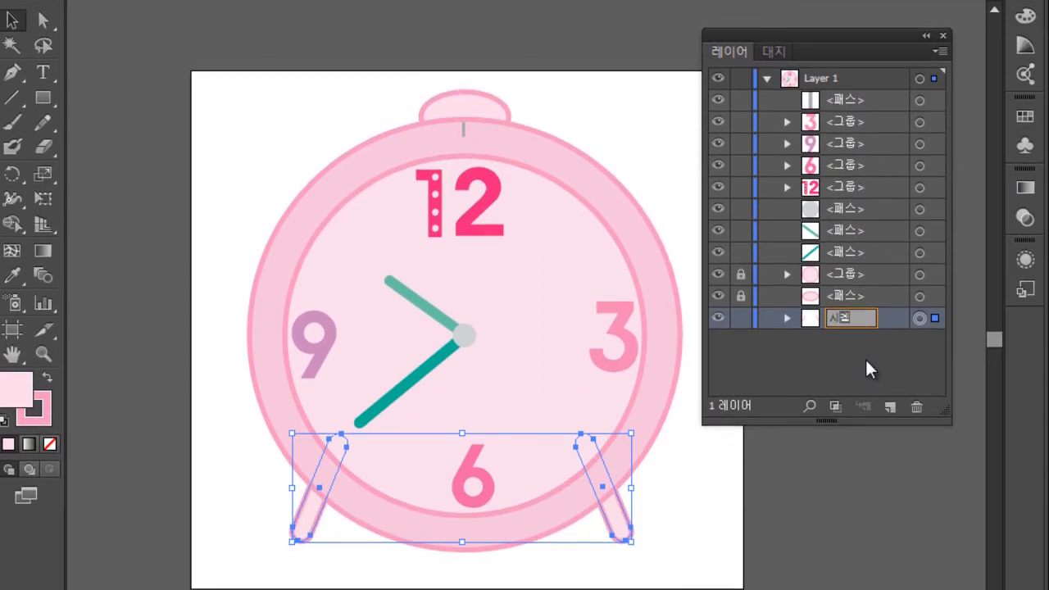
{"action": "type", "text": "다리"}
{"action": "key", "text": "Return"}
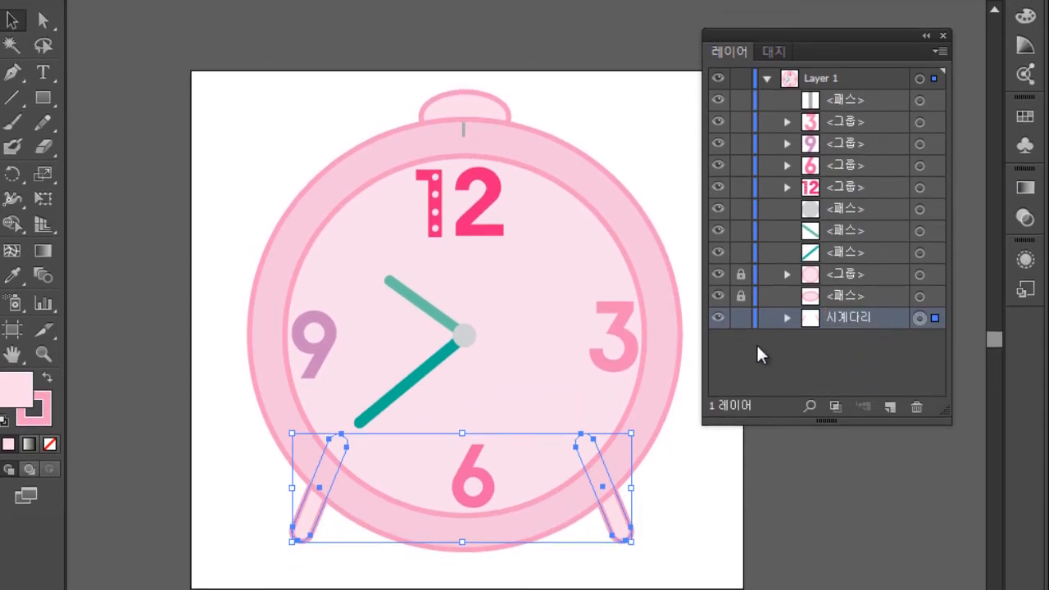
{"action": "left_click", "coordinate": [739, 318]}
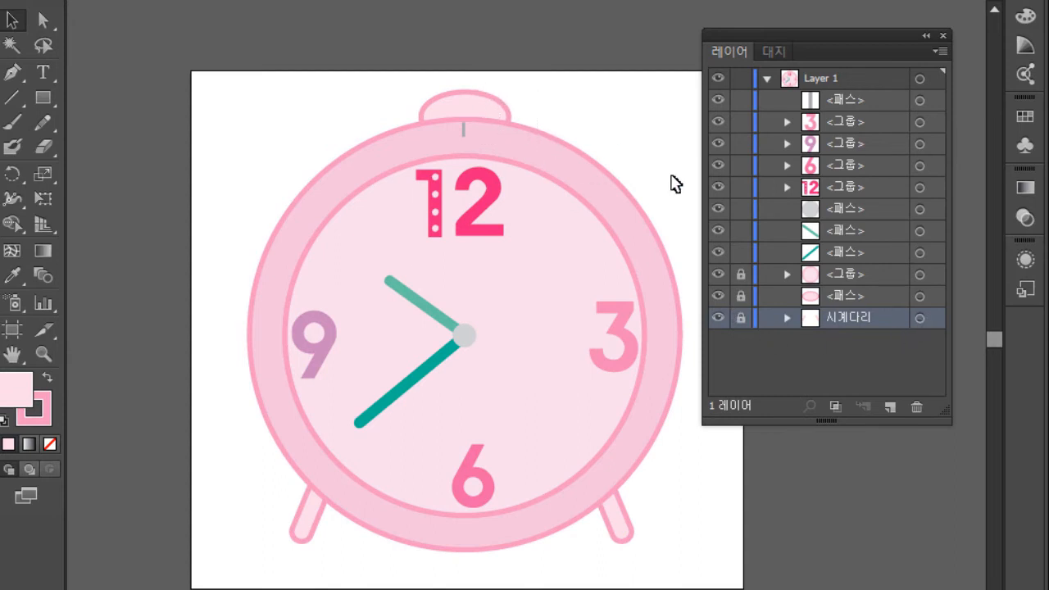
Toggle the locked bell path's visibility to identify it and rename the path as 알람벨
{"action": "left_click", "coordinate": [864, 298]}
{"action": "left_click", "coordinate": [718, 297]}
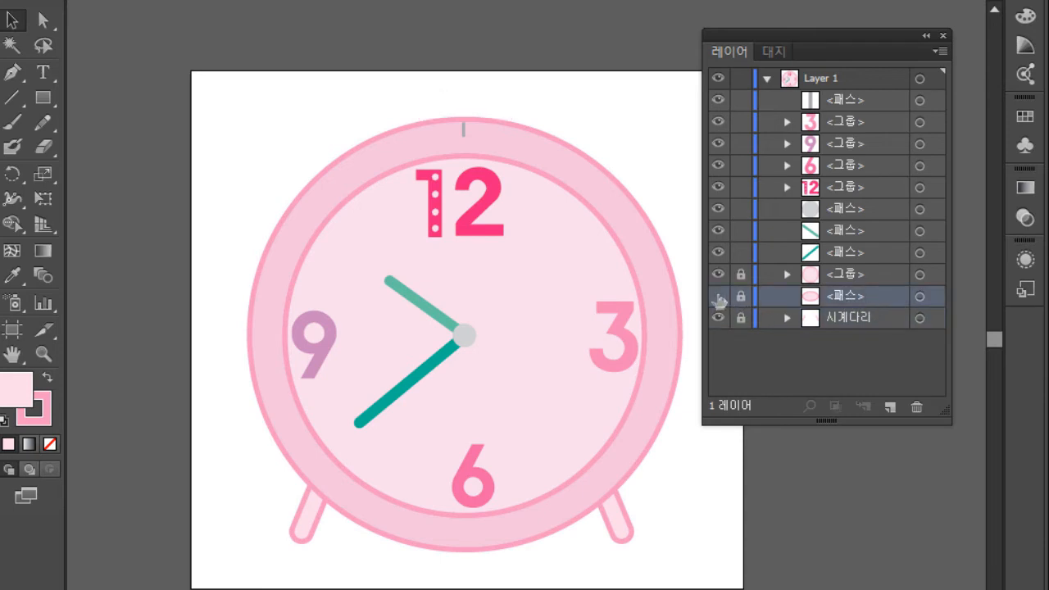
{"action": "left_click", "coordinate": [718, 296]}
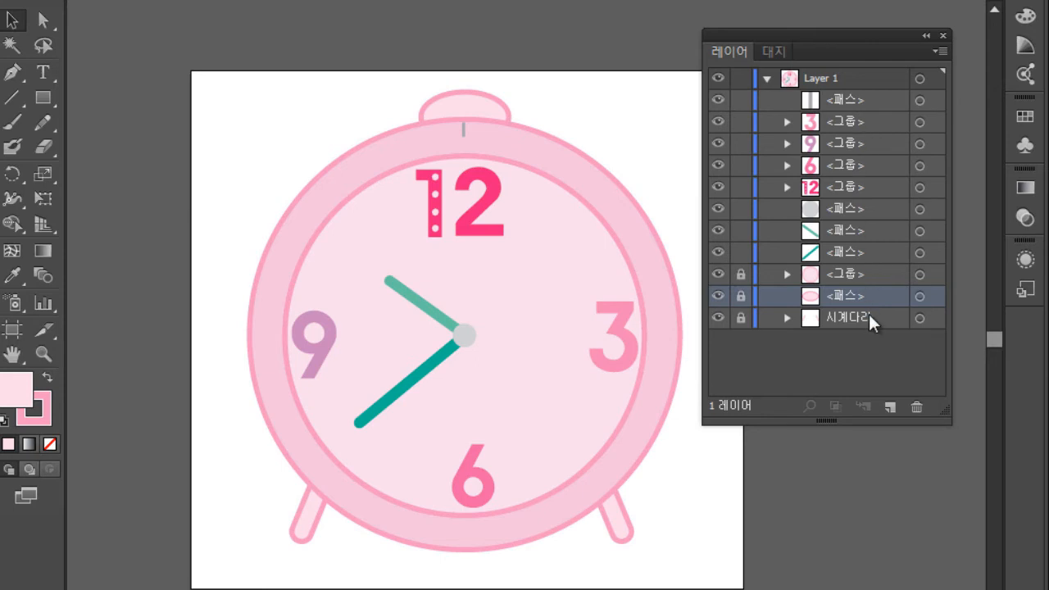
{"action": "left_click", "coordinate": [718, 296]}
{"action": "left_click", "coordinate": [718, 296]}
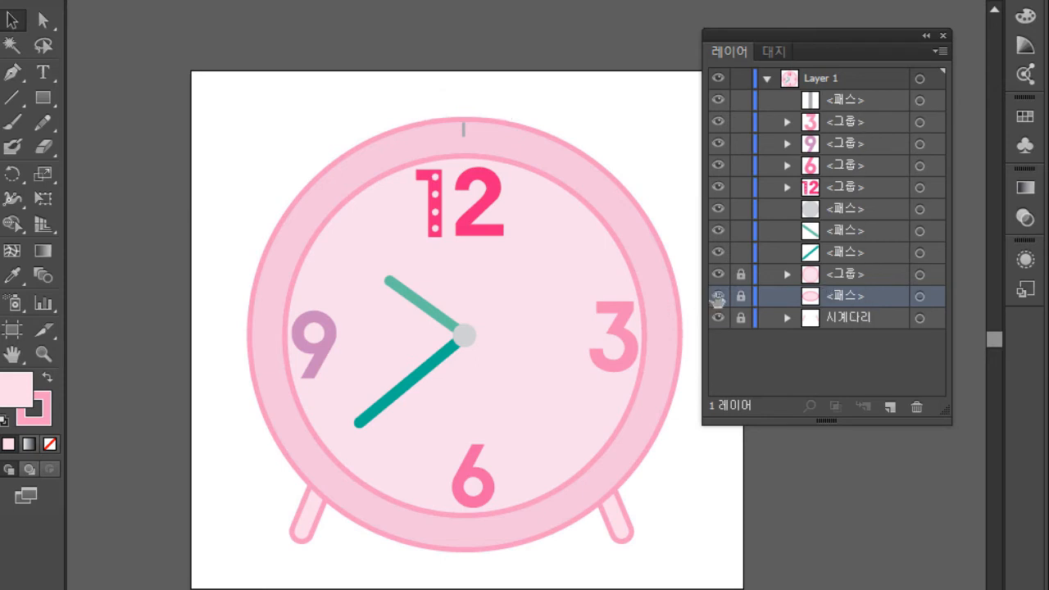
{"action": "double_click", "coordinate": [835, 295]}
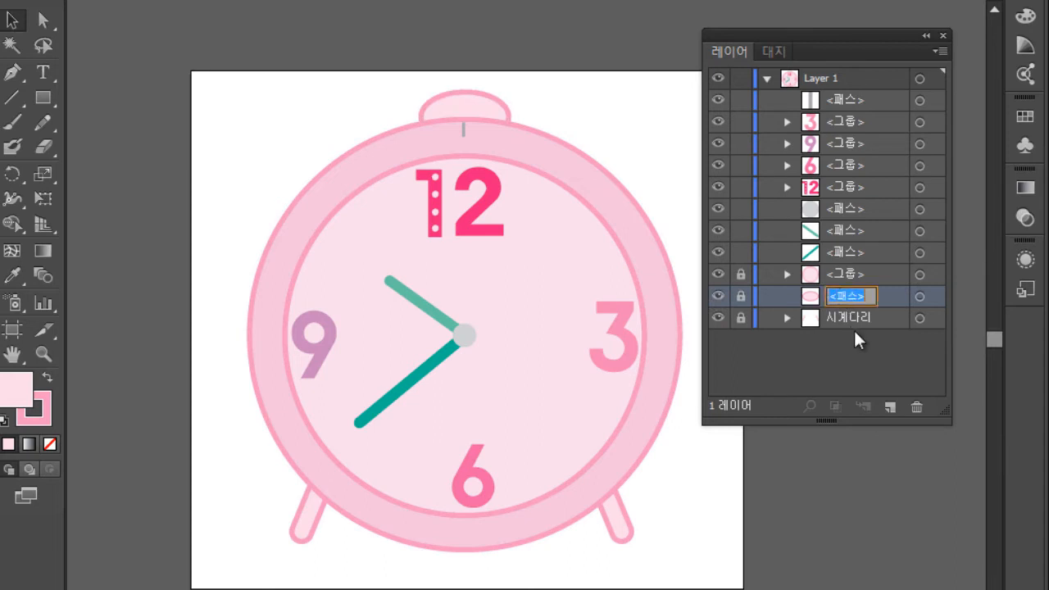
{"action": "key", "text": "Return"}
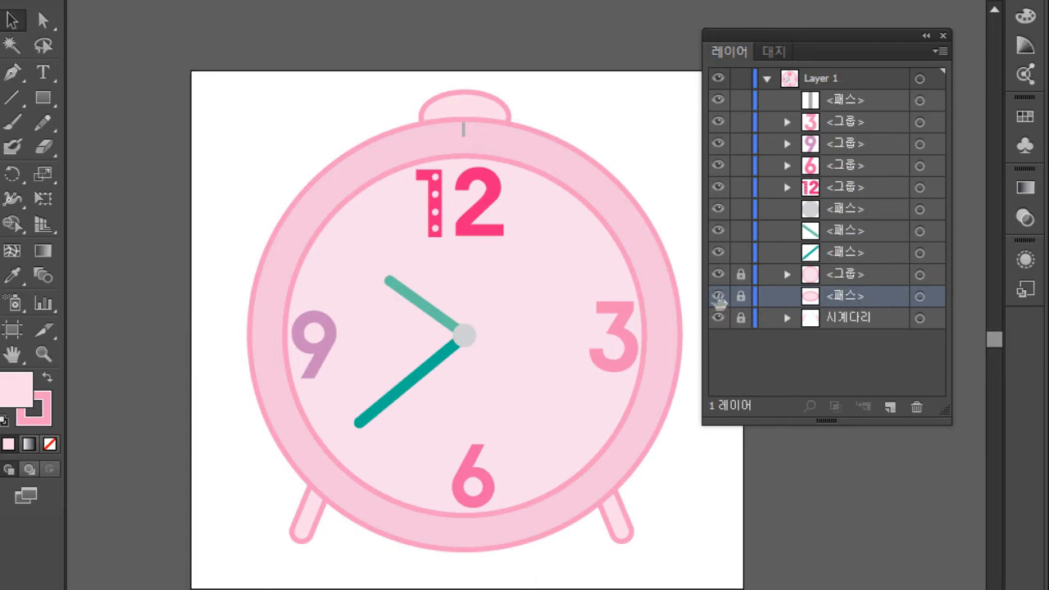
{"action": "left_click", "coordinate": [718, 297]}
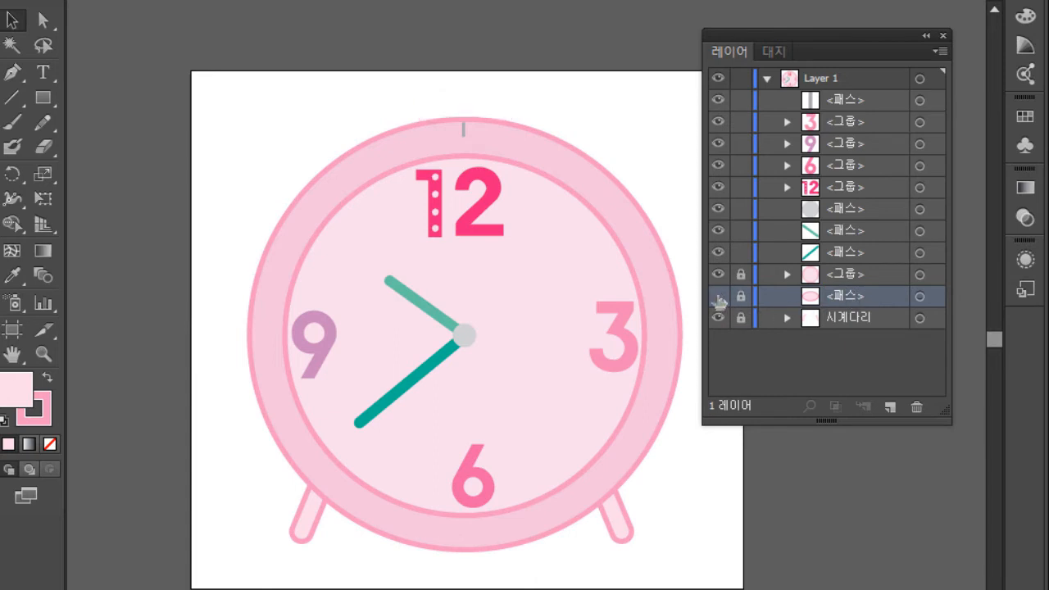
{"action": "left_click", "coordinate": [719, 297]}
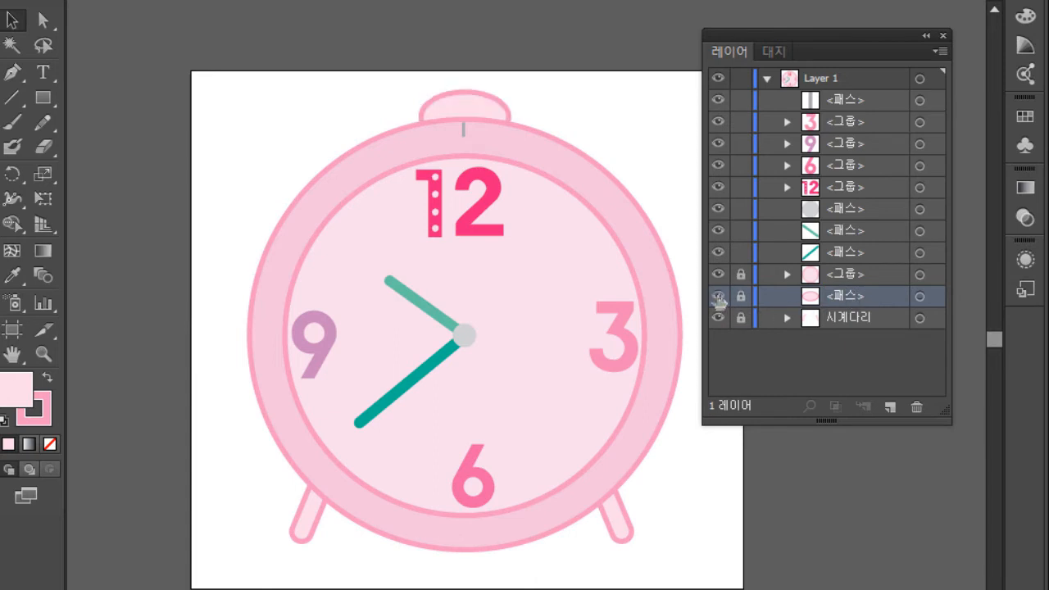
{"action": "double_click", "coordinate": [835, 297]}
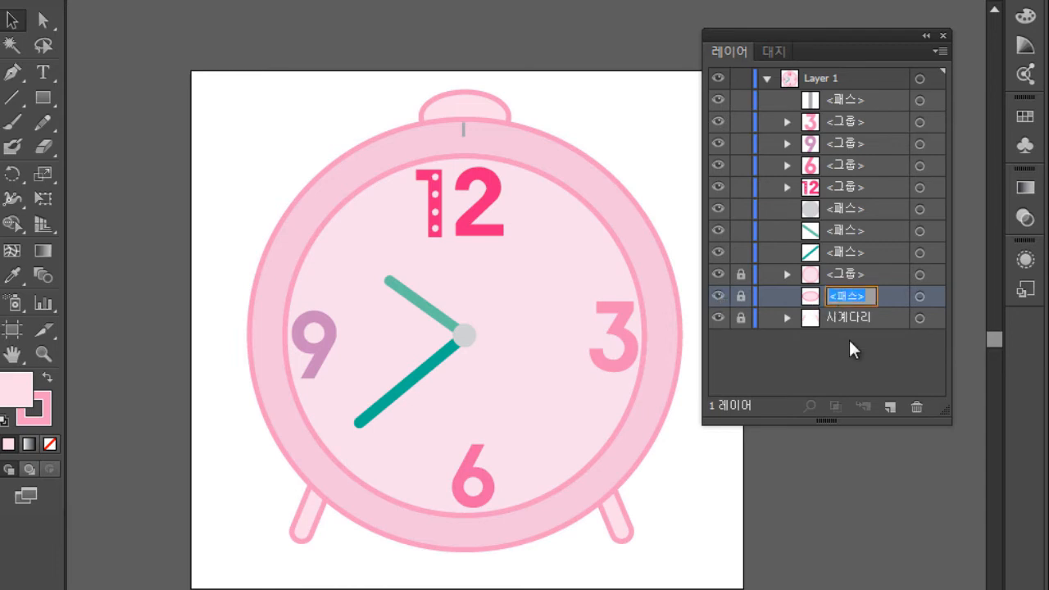
{"action": "type", "text": "알람시"}
{"action": "key", "text": "Return"}
Briefly hide and show the locked clock body group to identify it and rename it as 시계바탕
{"action": "left_click", "coordinate": [835, 272]}
{"action": "left_click", "coordinate": [719, 275]}
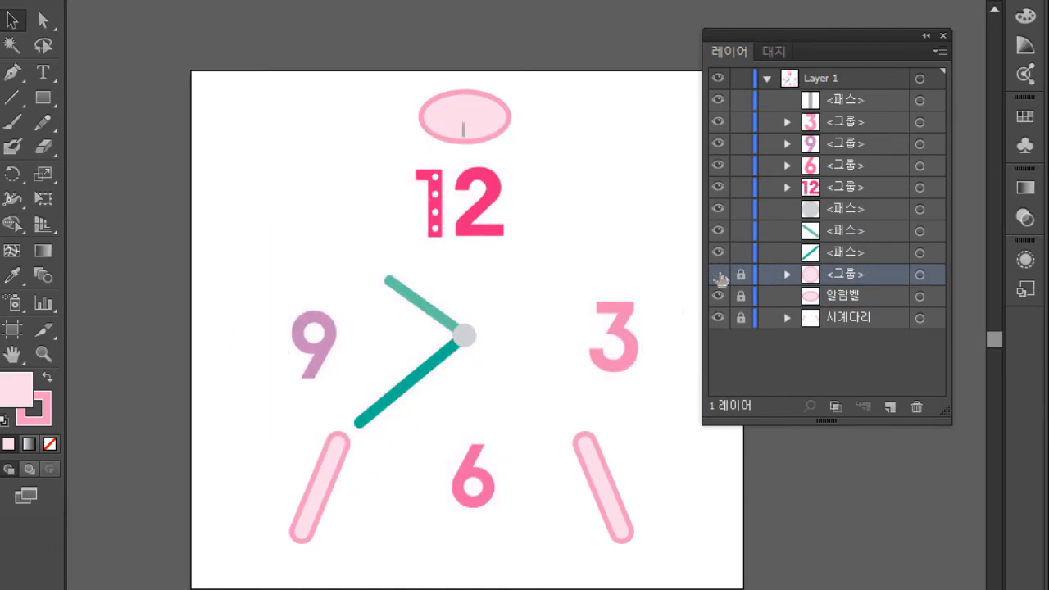
{"action": "left_click", "coordinate": [719, 276]}
{"action": "left_click", "coordinate": [719, 276]}
{"action": "left_click", "coordinate": [718, 276]}
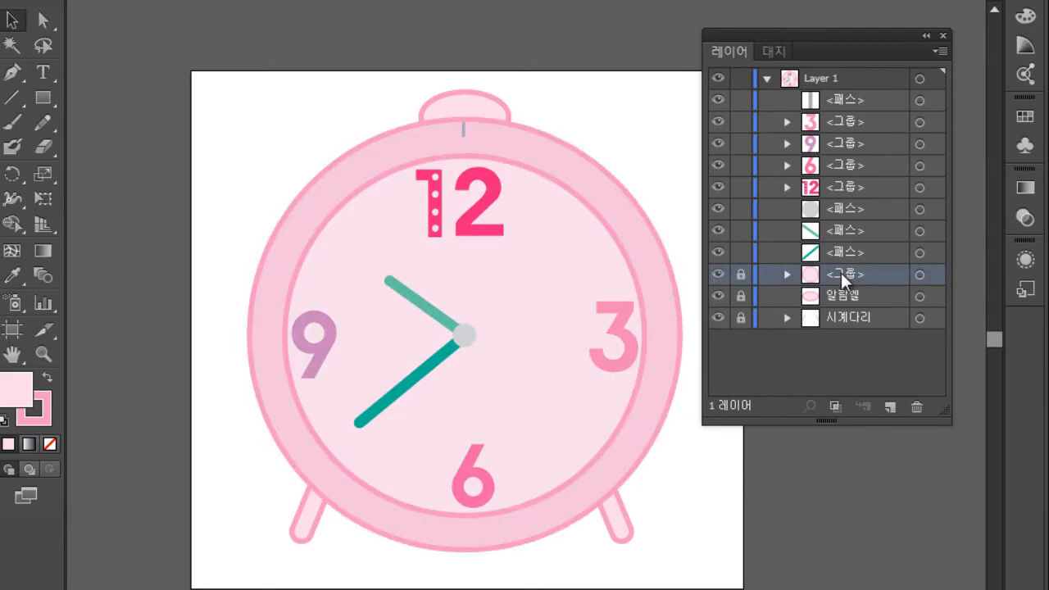
{"action": "double_click", "coordinate": [841, 273]}
{"action": "type", "text": "시계바탕"}
{"action": "key", "text": "Return"}
Select the grey circle at the clock's centre and rename its path as 중심점
{"action": "left_click", "coordinate": [857, 208]}
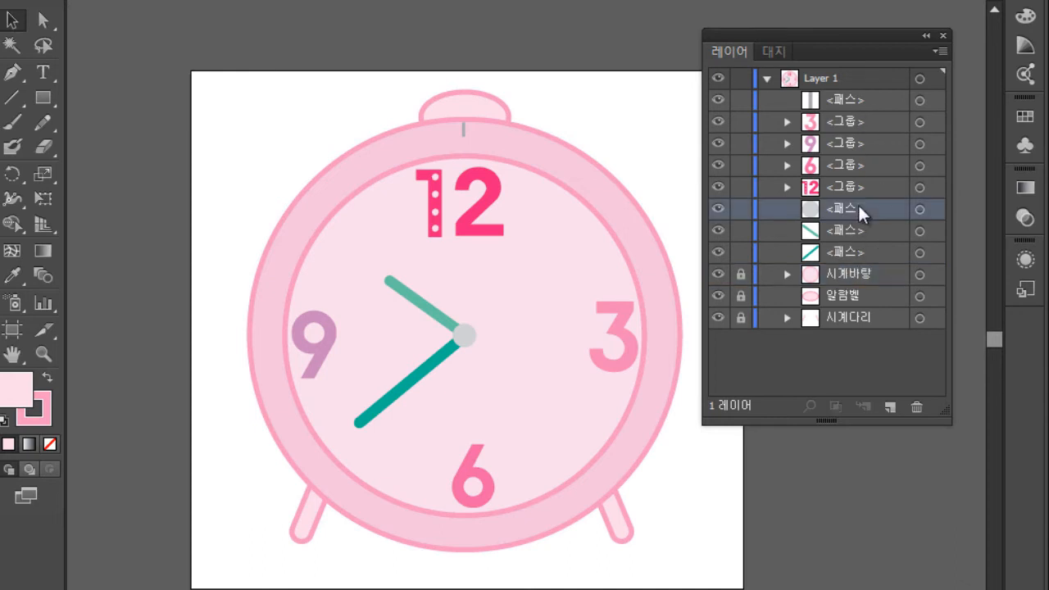
{"action": "left_click", "coordinate": [464, 334]}
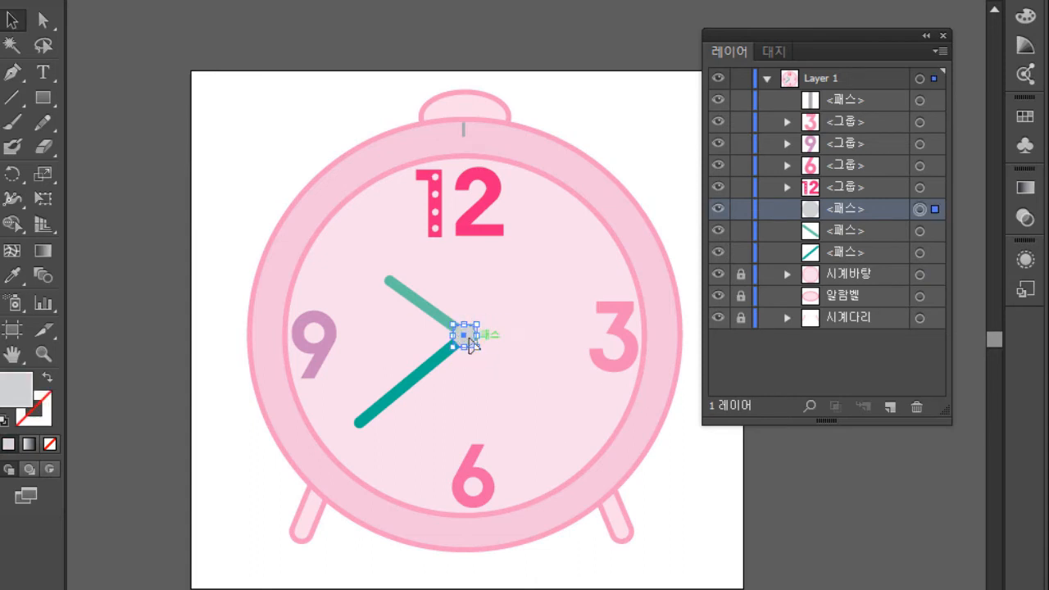
{"action": "left_click", "coordinate": [156, 292]}
{"action": "left_click", "coordinate": [456, 339]}
{"action": "double_click", "coordinate": [840, 210]}
{"action": "type", "text": "중심점"}
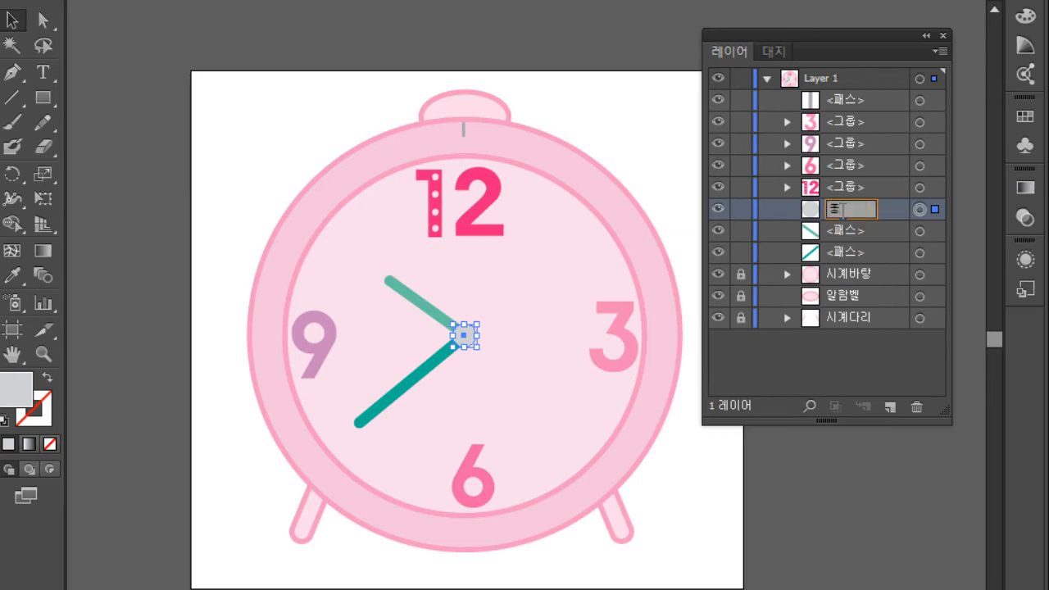
{"action": "key", "text": "Return"}
Select the light green hour hand and rename its path as 시침
{"action": "left_click", "coordinate": [842, 233]}
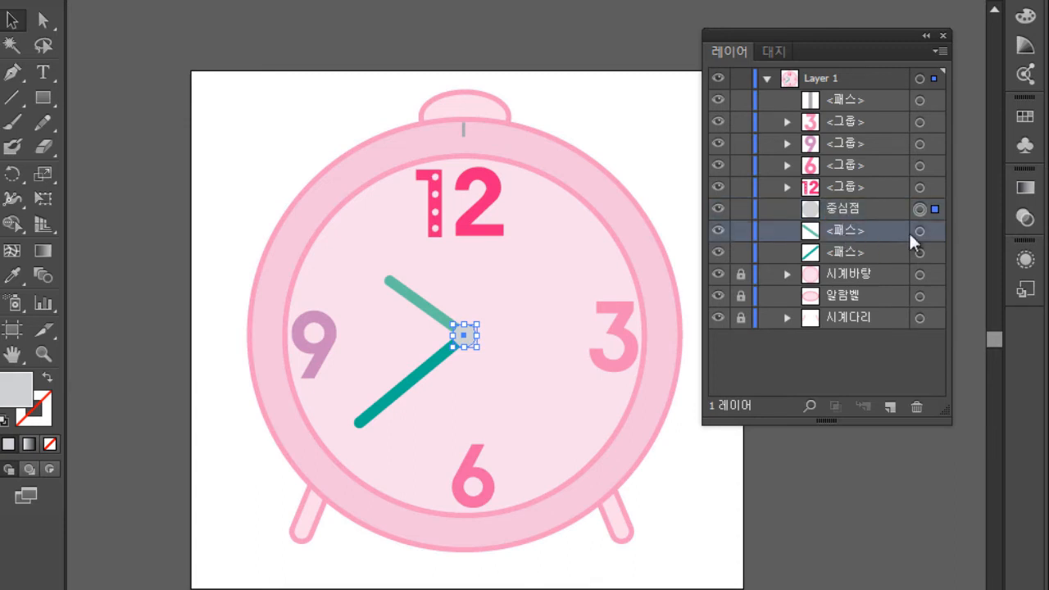
{"action": "left_click", "coordinate": [919, 232]}
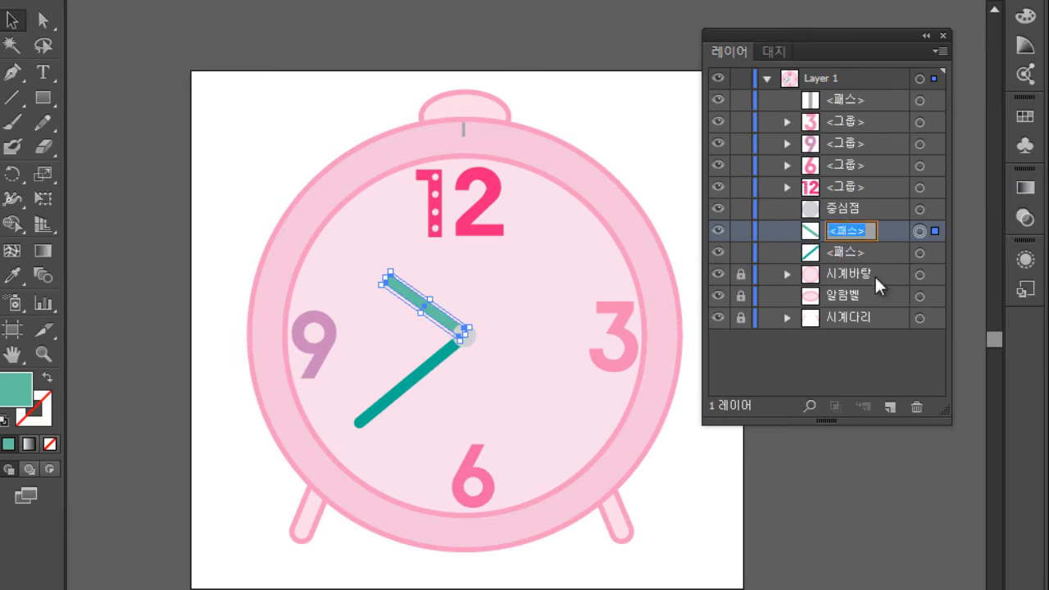
{"action": "type", "text": "시침"}
{"action": "key", "text": "Return"}
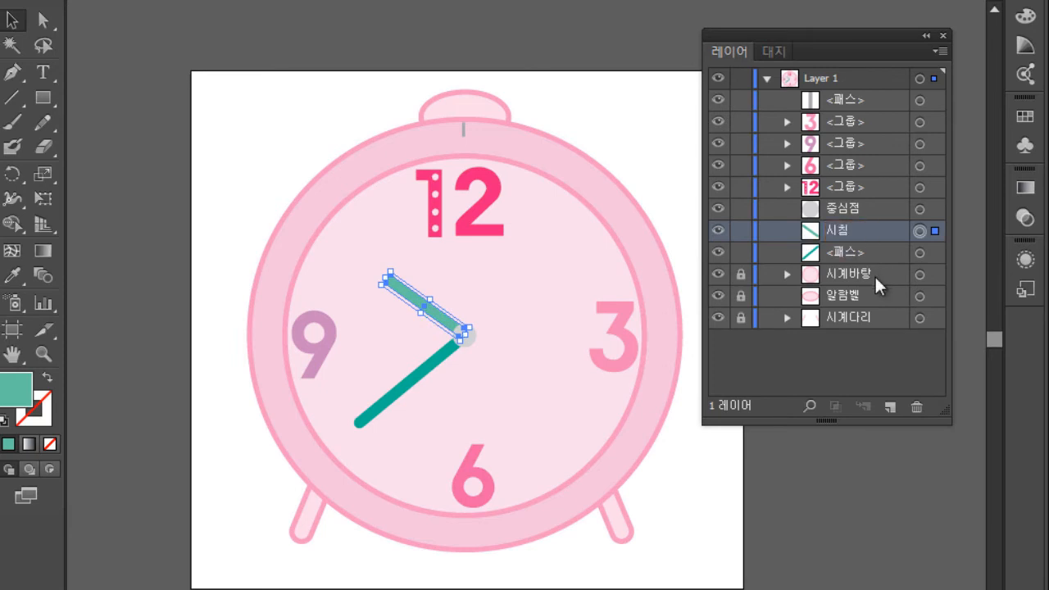
Select the dark teal minute hand and rename its path as 분침
{"action": "left_click", "coordinate": [875, 253]}
{"action": "left_click", "coordinate": [919, 253]}
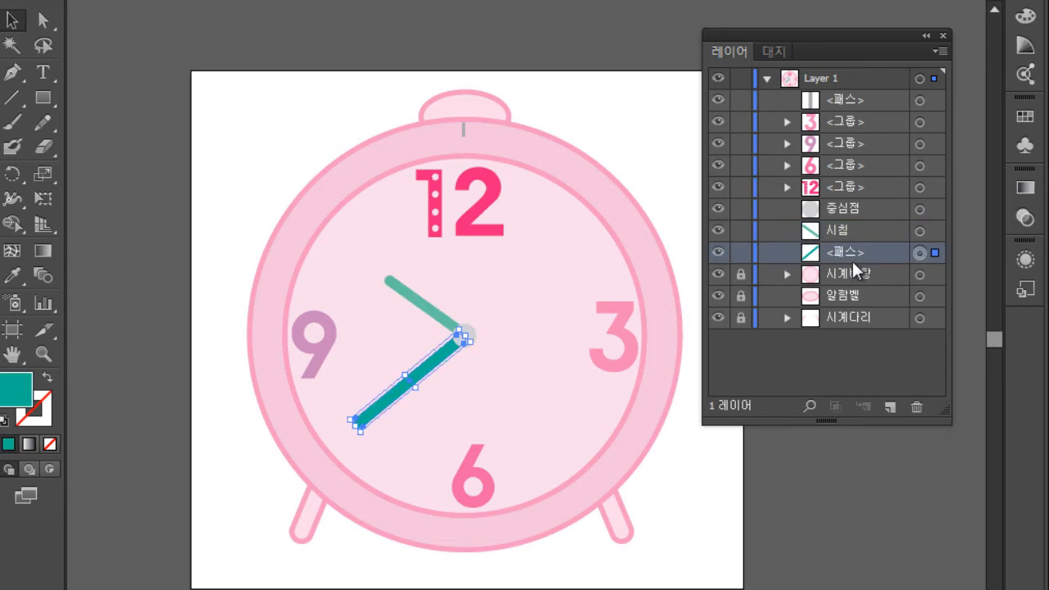
{"action": "double_click", "coordinate": [839, 254]}
{"action": "type", "text": "분침"}
{"action": "key", "text": "Return"}
Select the small grey tick mark above the 12 and rename its path as 눈금
{"action": "left_click", "coordinate": [877, 100]}
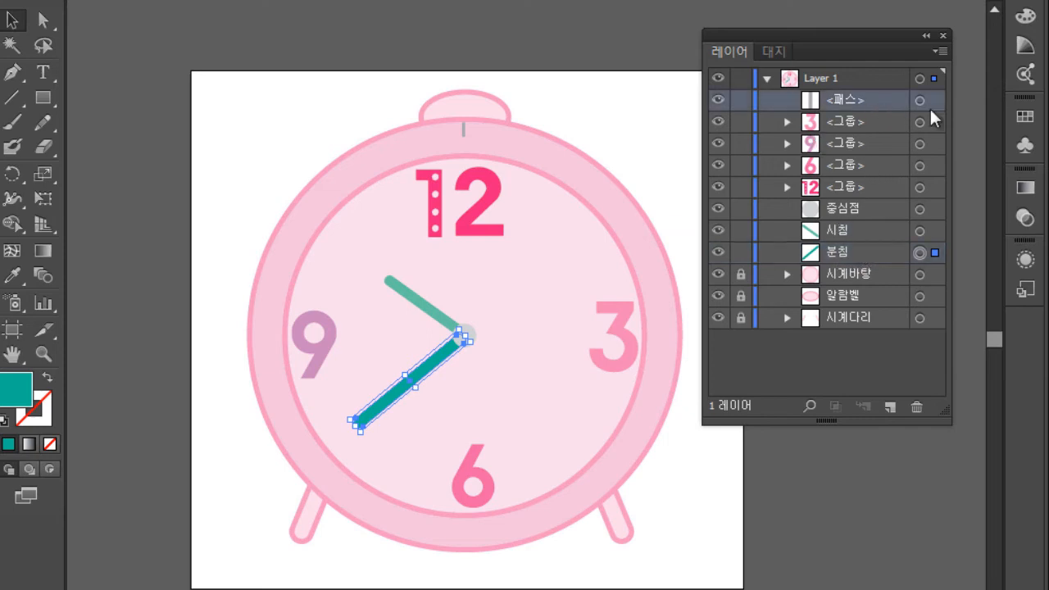
{"action": "left_click", "coordinate": [920, 100]}
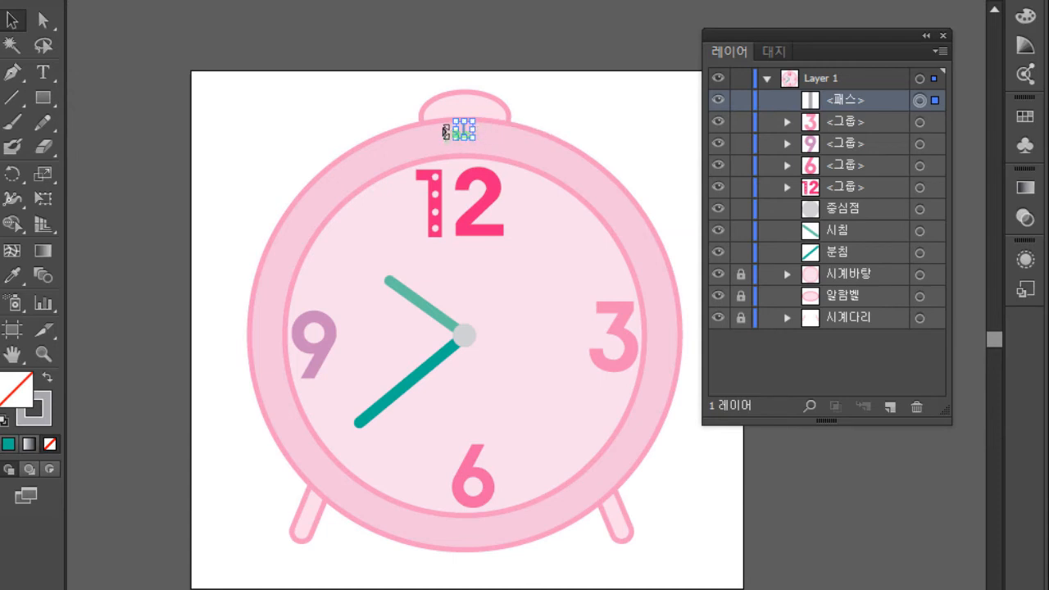
{"action": "double_click", "coordinate": [845, 100]}
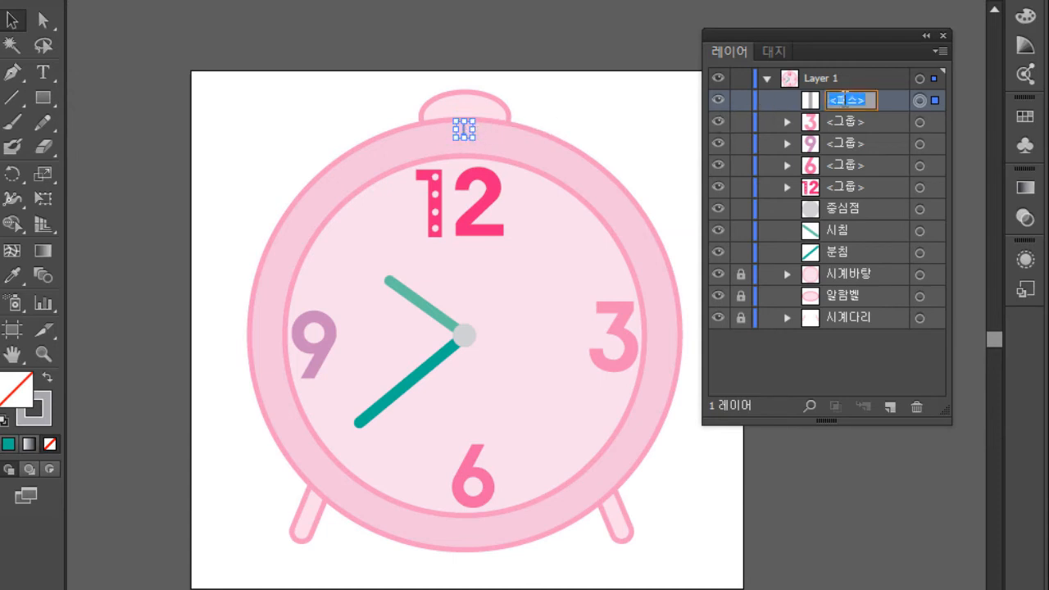
{"action": "type", "text": "눈금"}
{"action": "key", "text": "Return"}
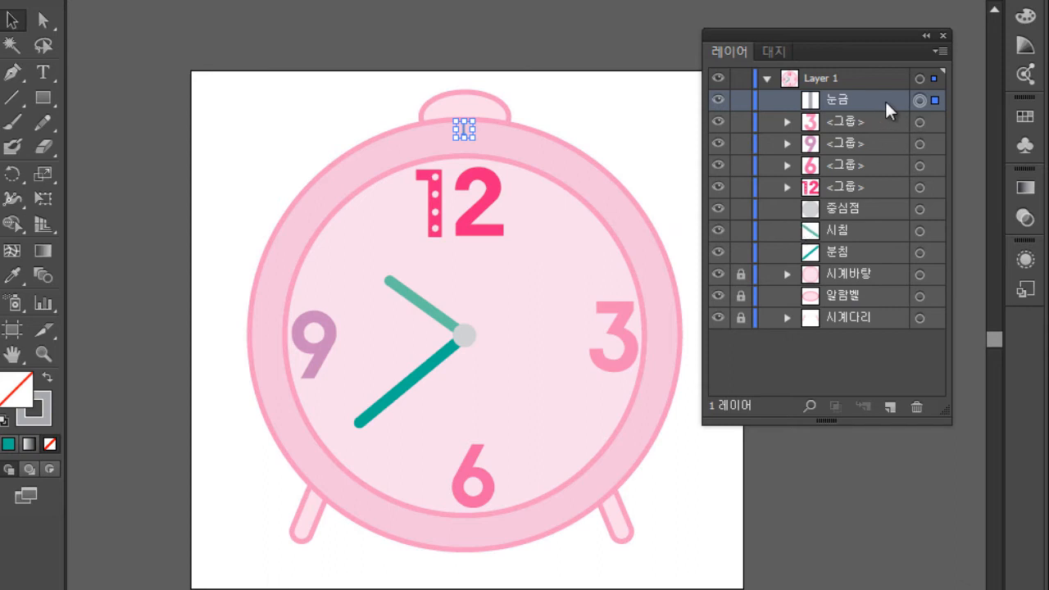
{"action": "left_click", "coordinate": [462, 138]}
{"action": "left_click", "coordinate": [463, 136]}
{"action": "left_click", "coordinate": [12, 175]}
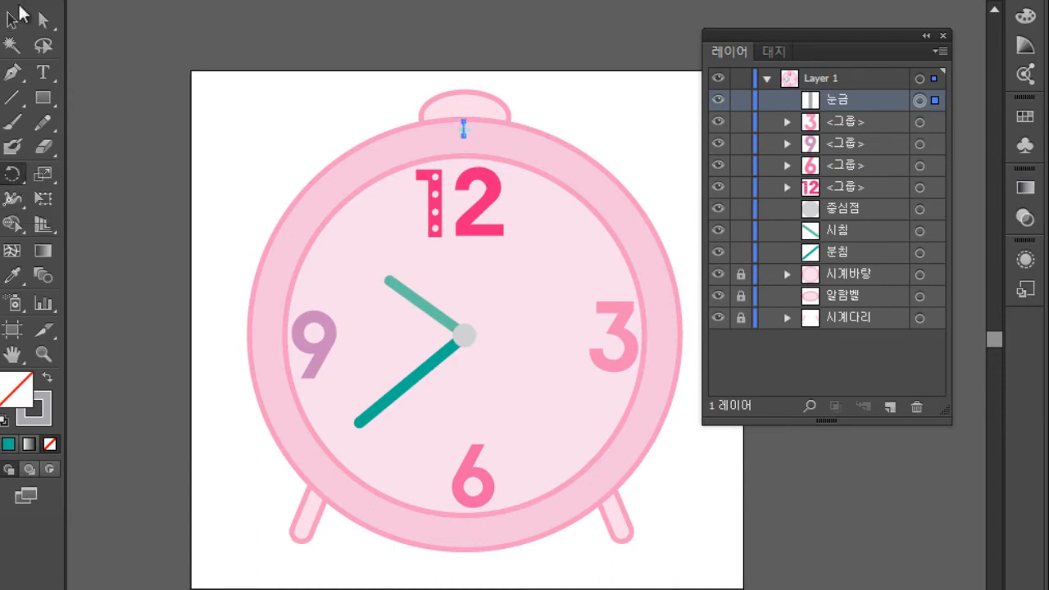
{"action": "left_click", "coordinate": [12, 19]}
{"action": "left_click", "coordinate": [489, 123]}
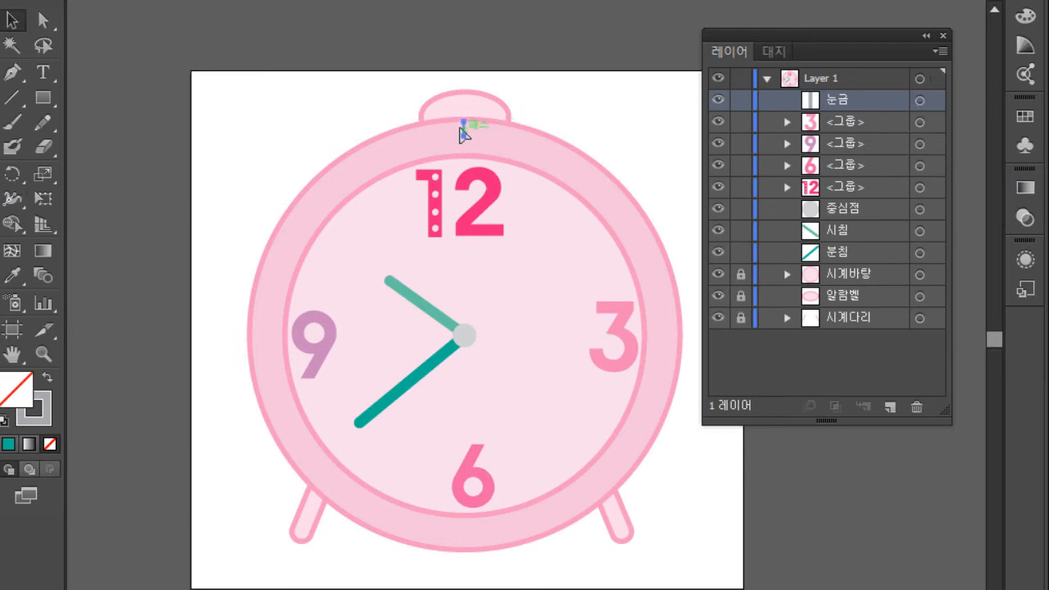
Select the tick mark and start a Rotate about the clock's centre point with the preview turned on
{"action": "left_click", "coordinate": [465, 129]}
{"action": "key", "text": "v"}
{"action": "left_click", "coordinate": [12, 176]}
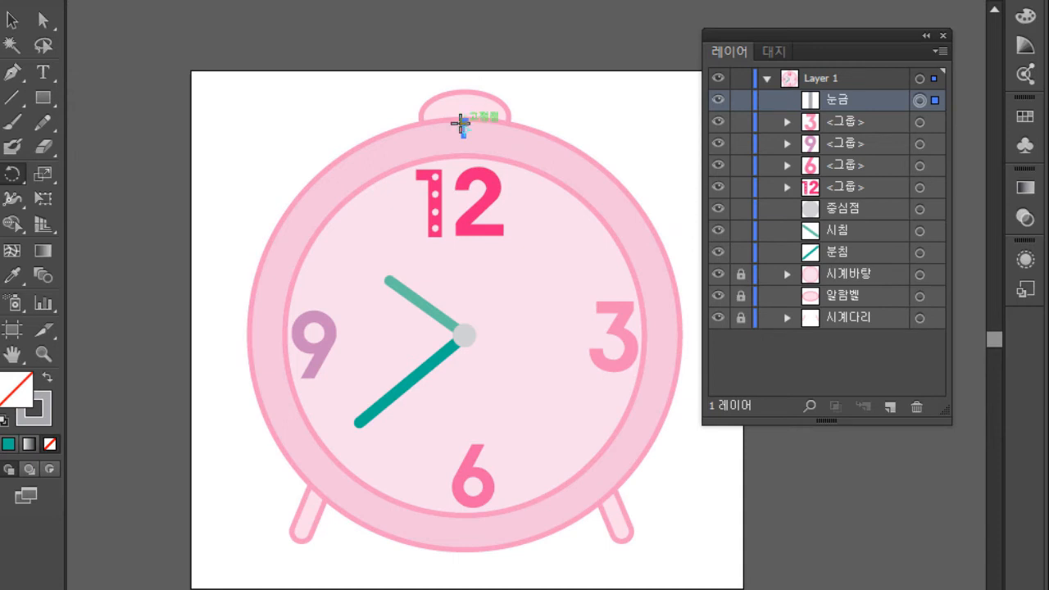
{"action": "left_click", "coordinate": [465, 336], "text": "alt"}
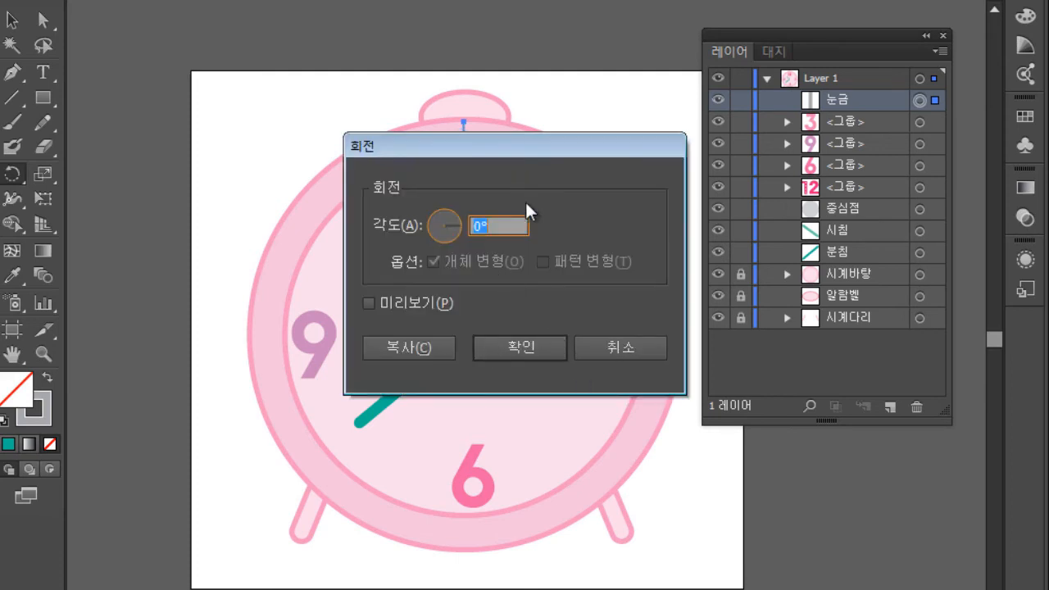
{"action": "left_click_drag", "start_coordinate": [527, 144], "coordinate": [691, 121]}
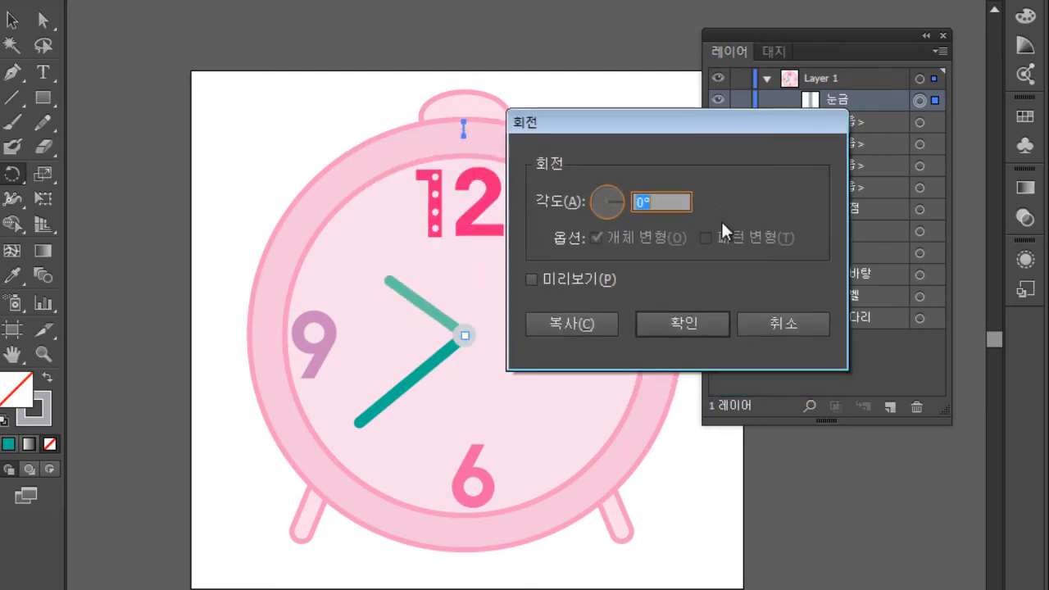
{"action": "left_click", "coordinate": [592, 279]}
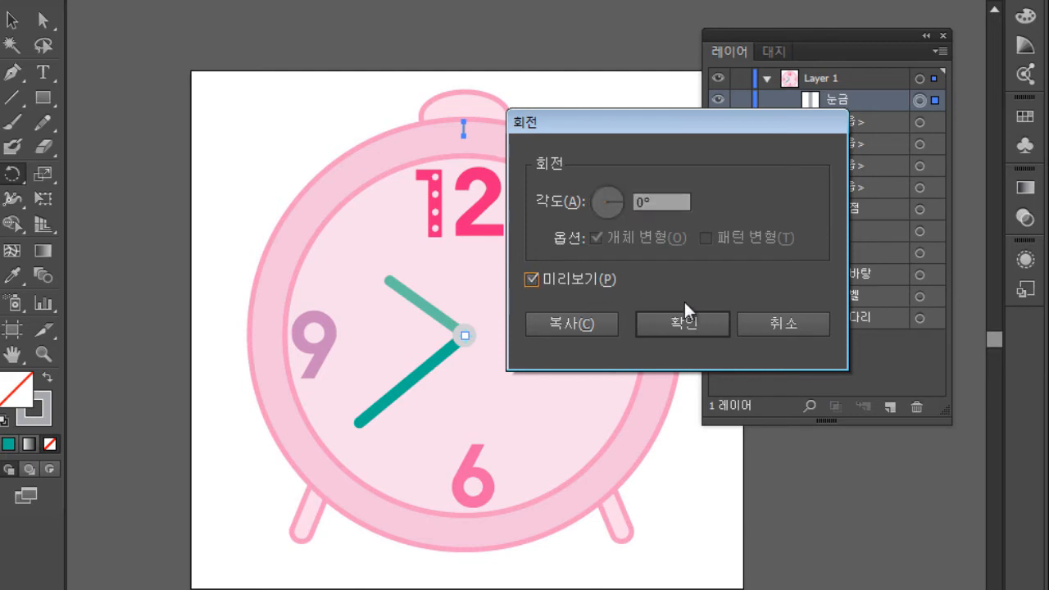
Set the rotation angle to 30° and create a rotated copy of the tick mark
{"action": "double_click", "coordinate": [647, 201]}
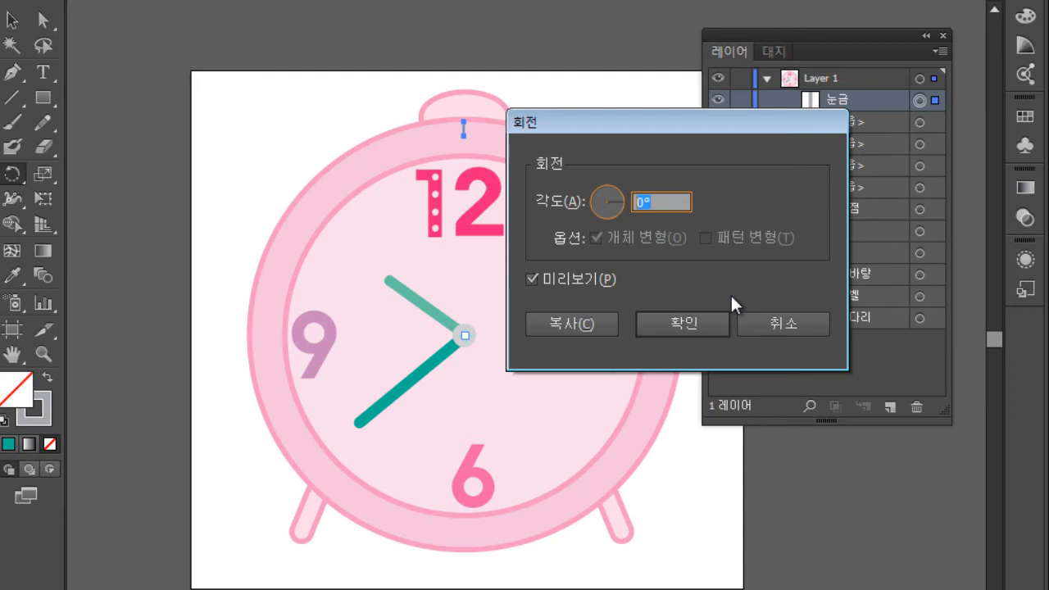
{"action": "type", "text": "30"}
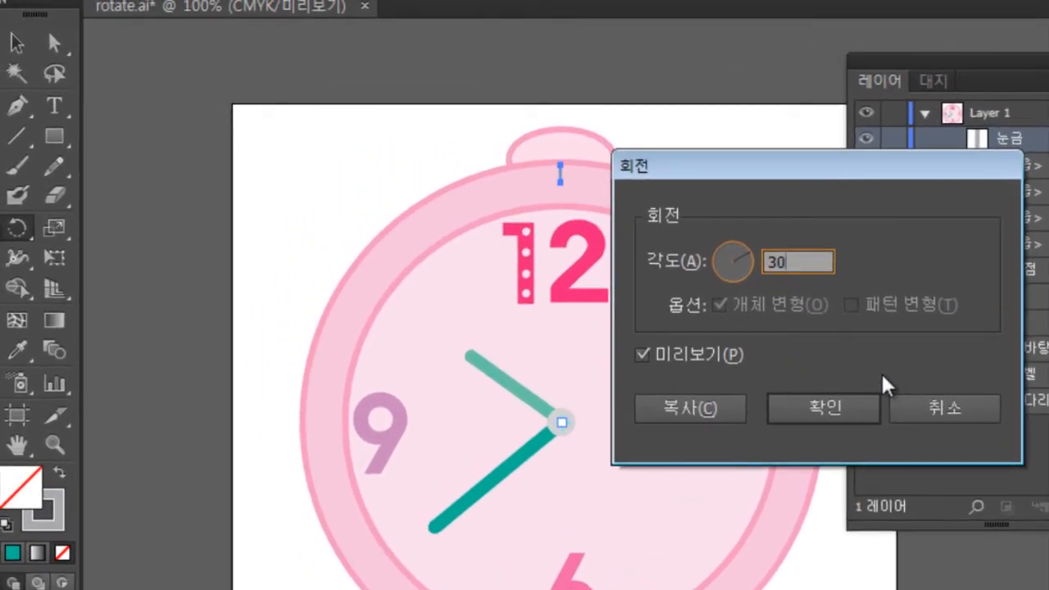
{"action": "left_click", "coordinate": [736, 354]}
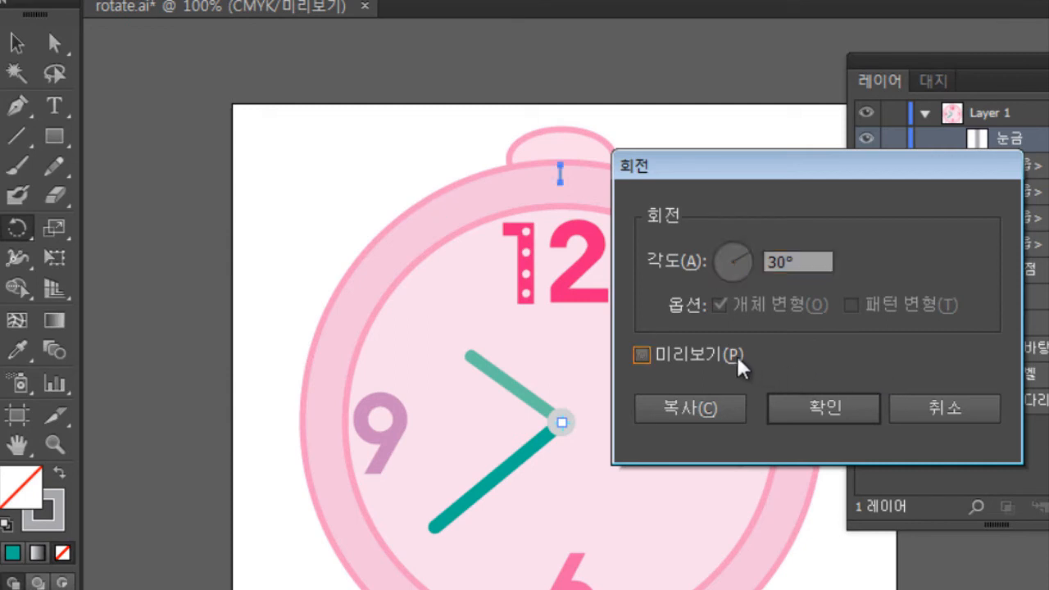
{"action": "left_click", "coordinate": [736, 354]}
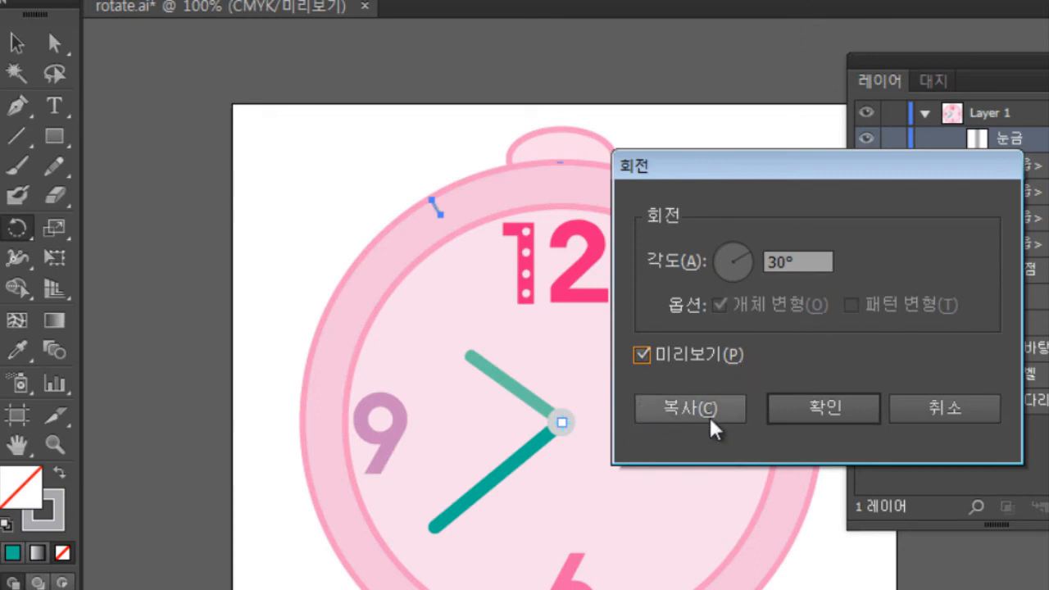
{"action": "left_click", "coordinate": [683, 410]}
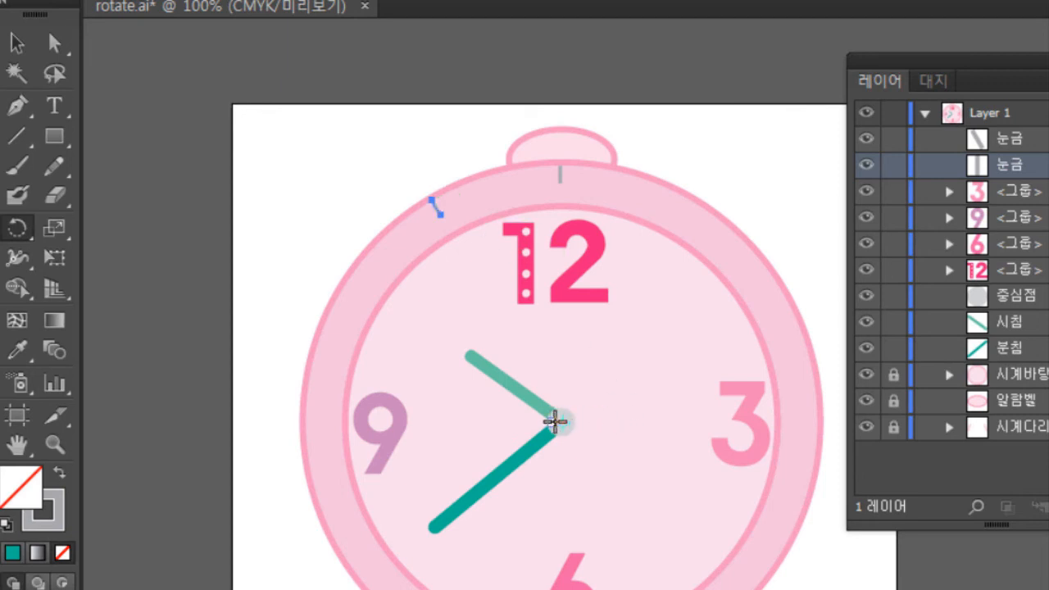
Apply Transform Again to the rotated tick mark to add another copy 30° further around the dial
{"action": "left_click", "coordinate": [555, 421]}
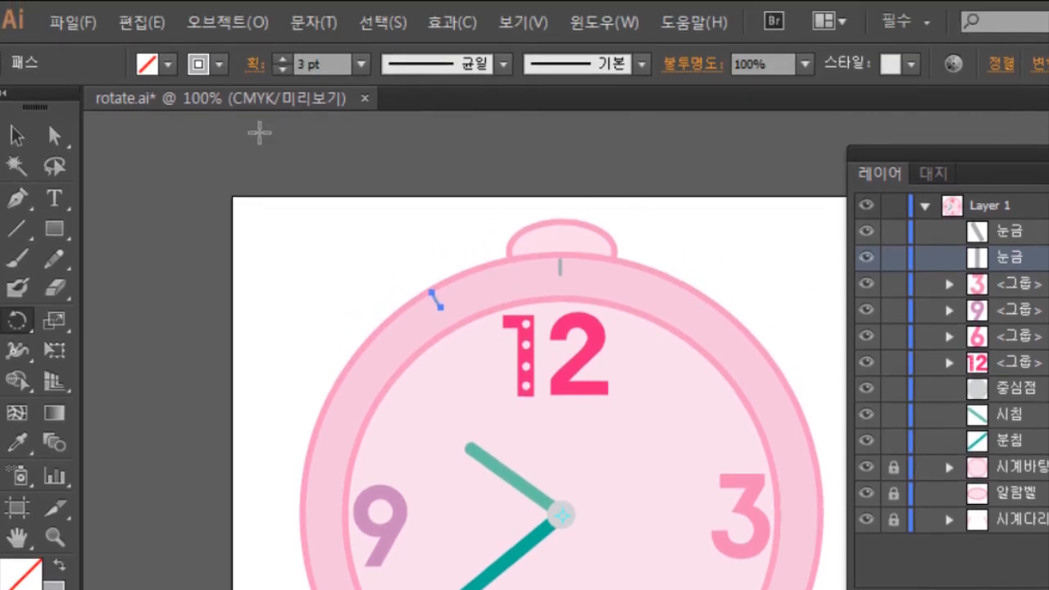
{"action": "left_click", "coordinate": [155, 24]}
{"action": "mouse_move", "coordinate": [227, 26]}
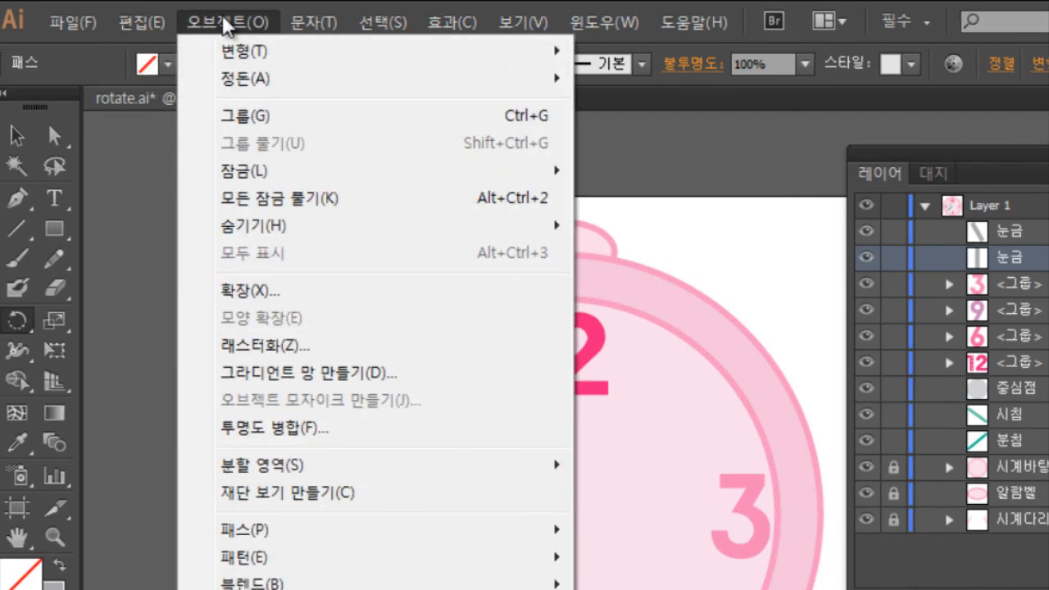
{"action": "mouse_move", "coordinate": [231, 56]}
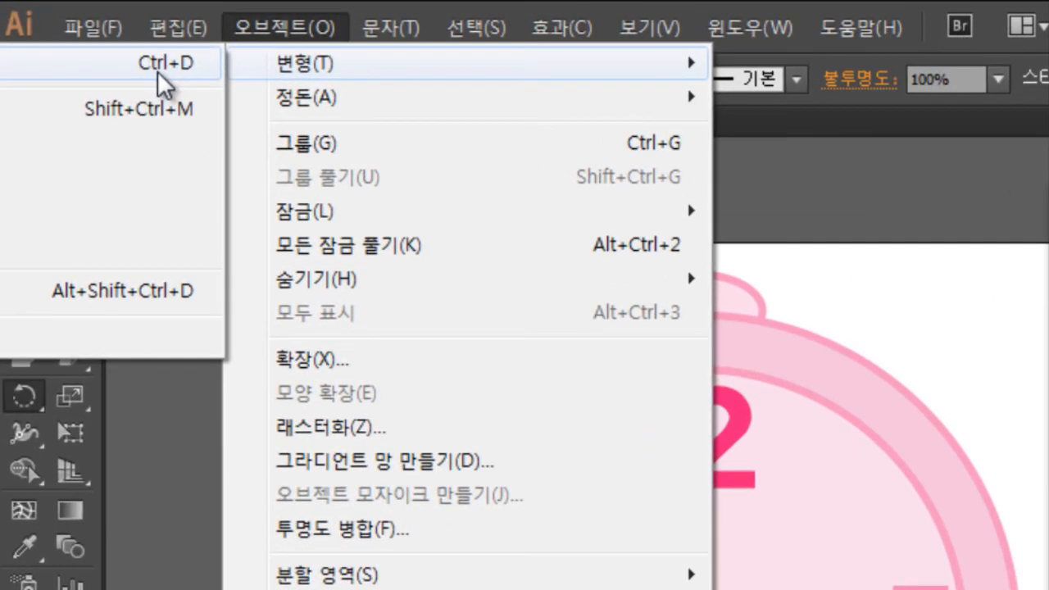
{"action": "left_click", "coordinate": [158, 72]}
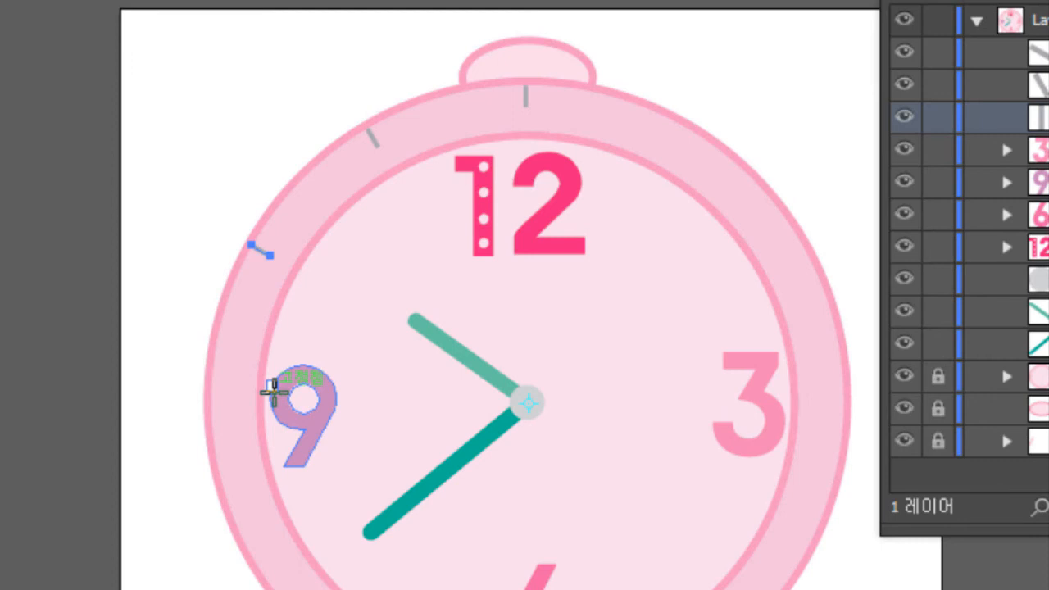
Repeat the tick mark transformation until all twelve hour positions around the dial are filled
{"action": "key", "text": "v"}
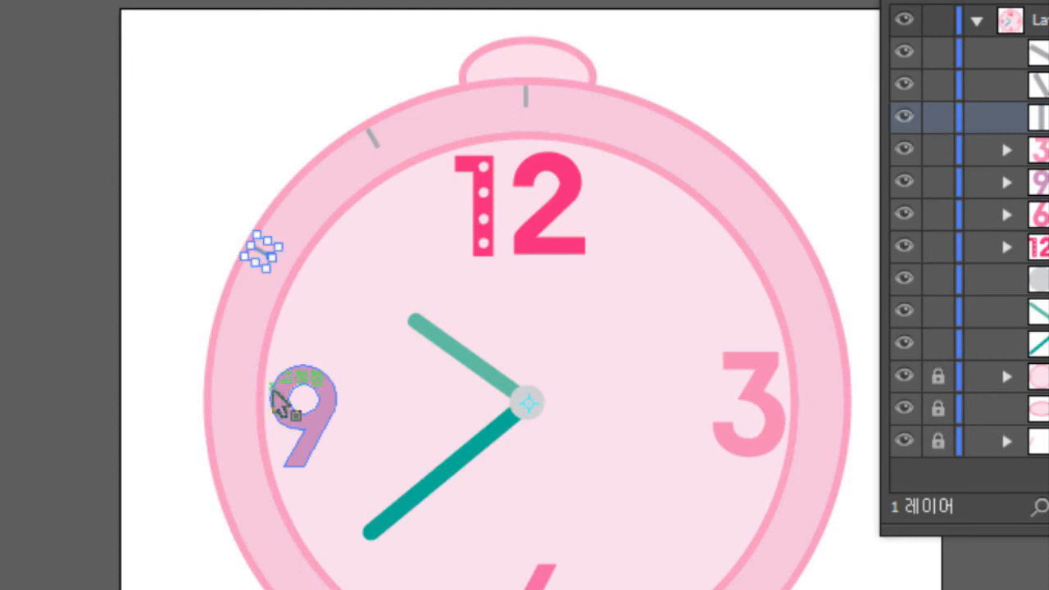
{"action": "key", "text": "ctrl+d"}
{"action": "key", "text": "ctrl+d"}
{"action": "key", "text": "ctrl+d"}
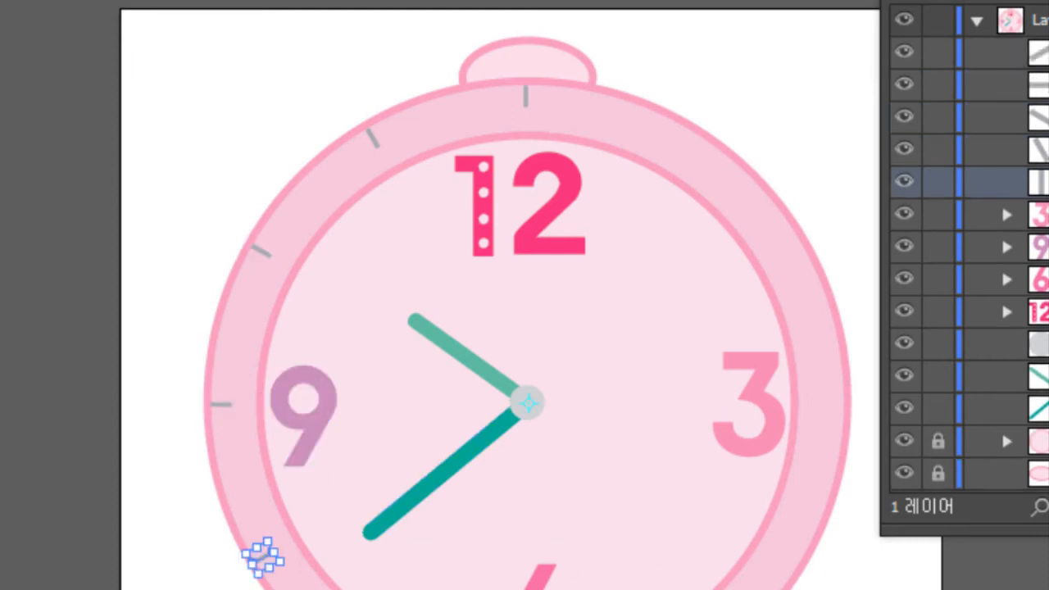
{"action": "key", "text": "ctrl+d"}
{"action": "key", "text": "ctrl+d"}
{"action": "key", "text": "ctrl+d"}
{"action": "key", "text": "ctrl+d"}
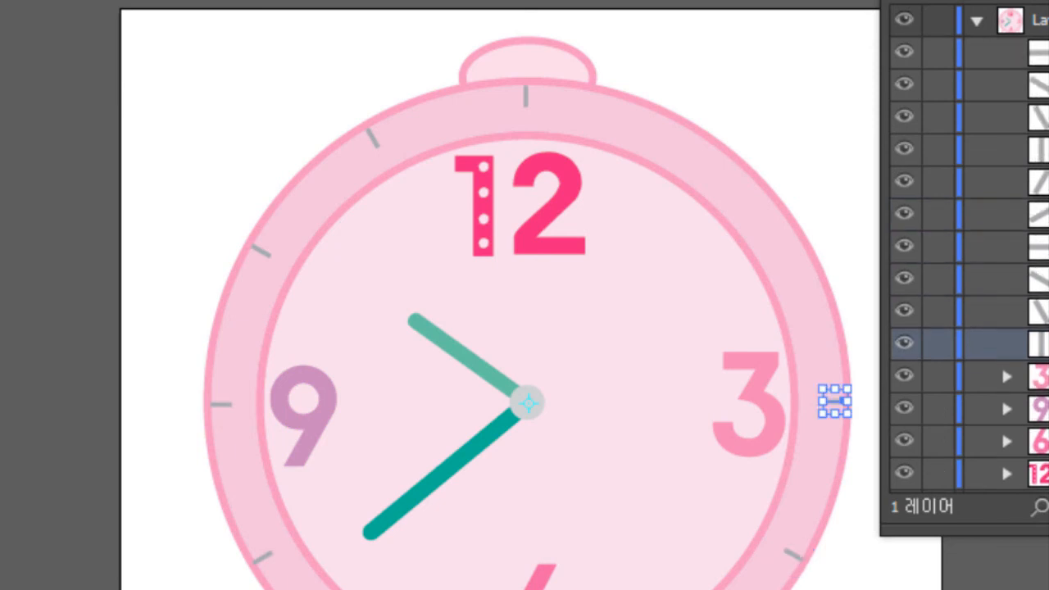
{"action": "key", "text": "ctrl+d"}
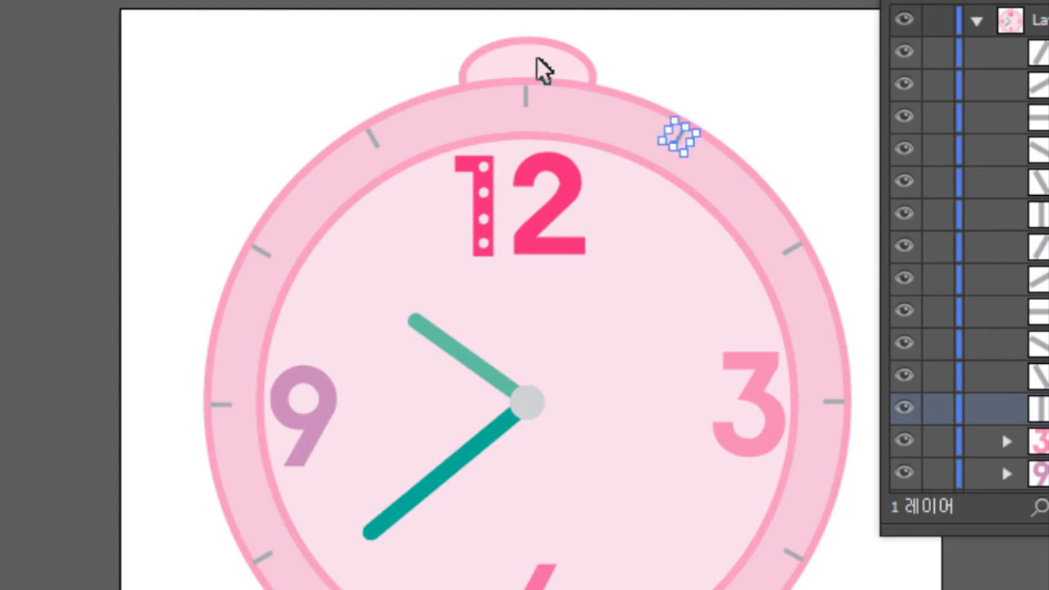
Select all the tick marks around the dial with the Magic Wand and group them
{"action": "left_click", "coordinate": [529, 100]}
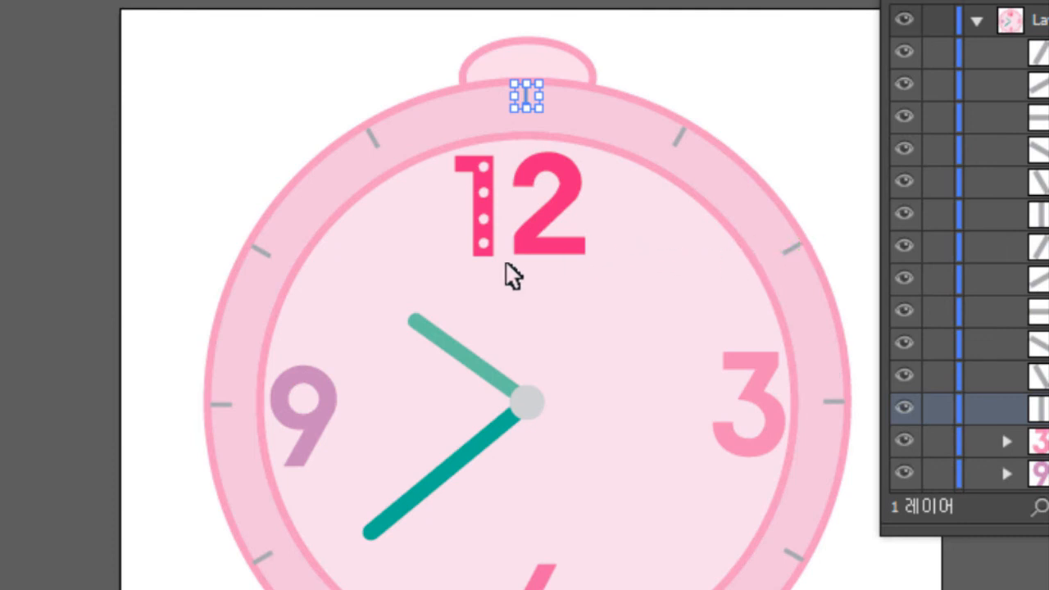
{"action": "left_click", "coordinate": [188, 141]}
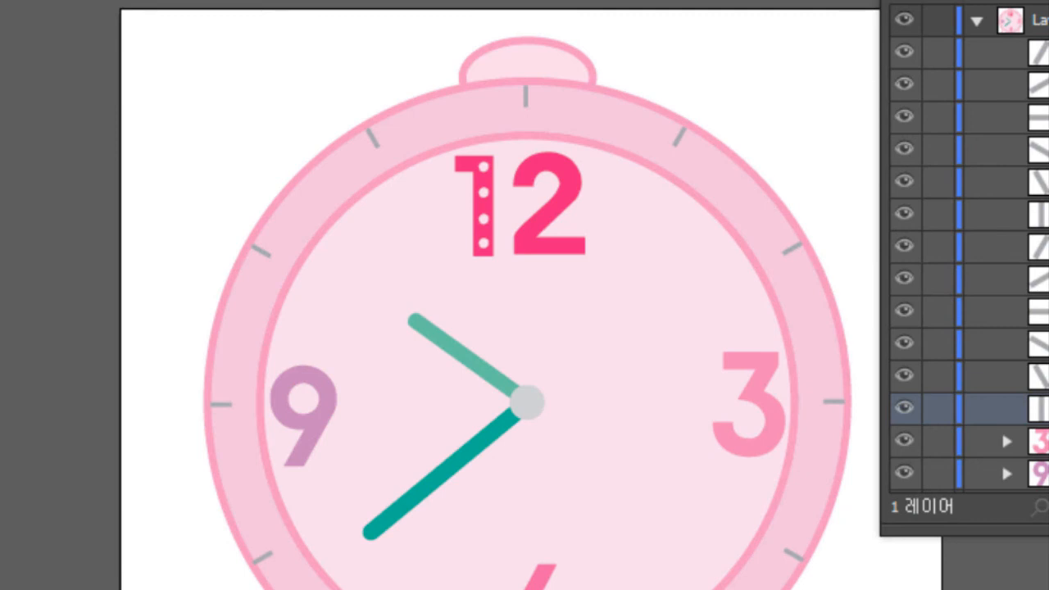
{"action": "left_click_drag", "start_coordinate": [1047, 533], "coordinate": [1048, 589]}
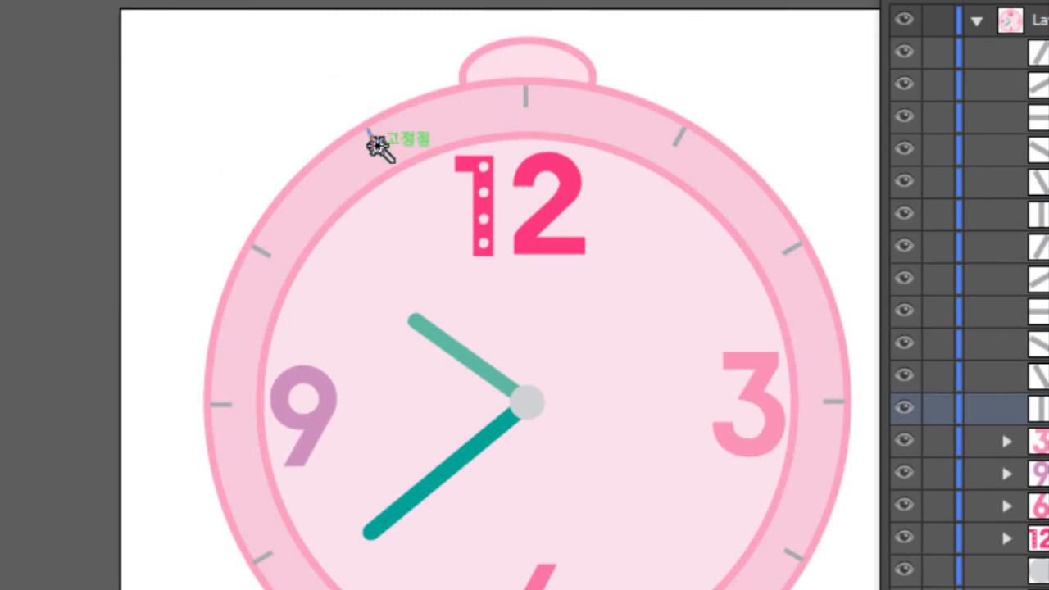
{"action": "left_click", "coordinate": [373, 139]}
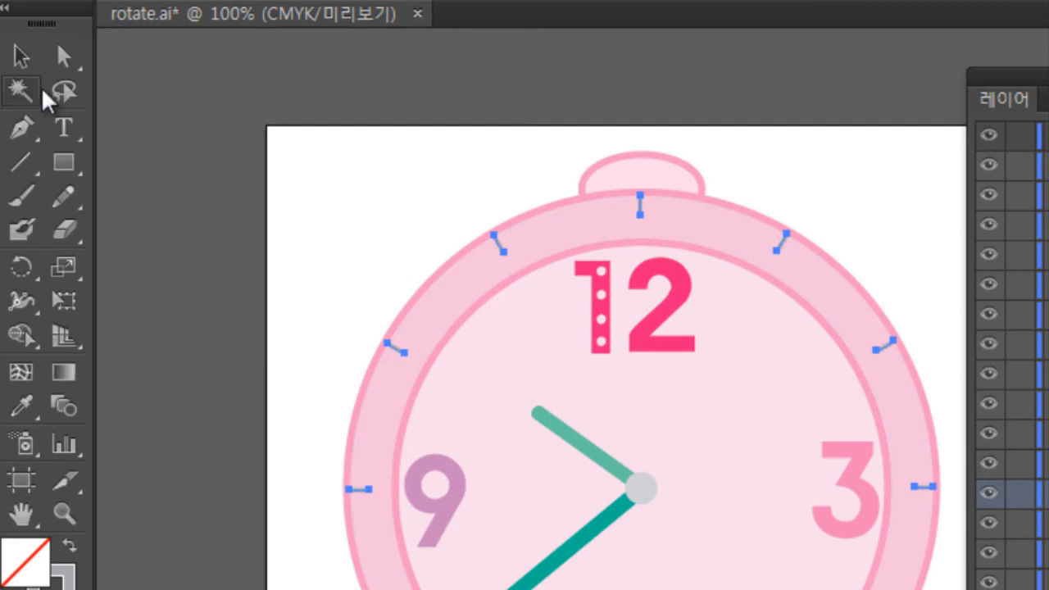
{"action": "left_click", "coordinate": [21, 92]}
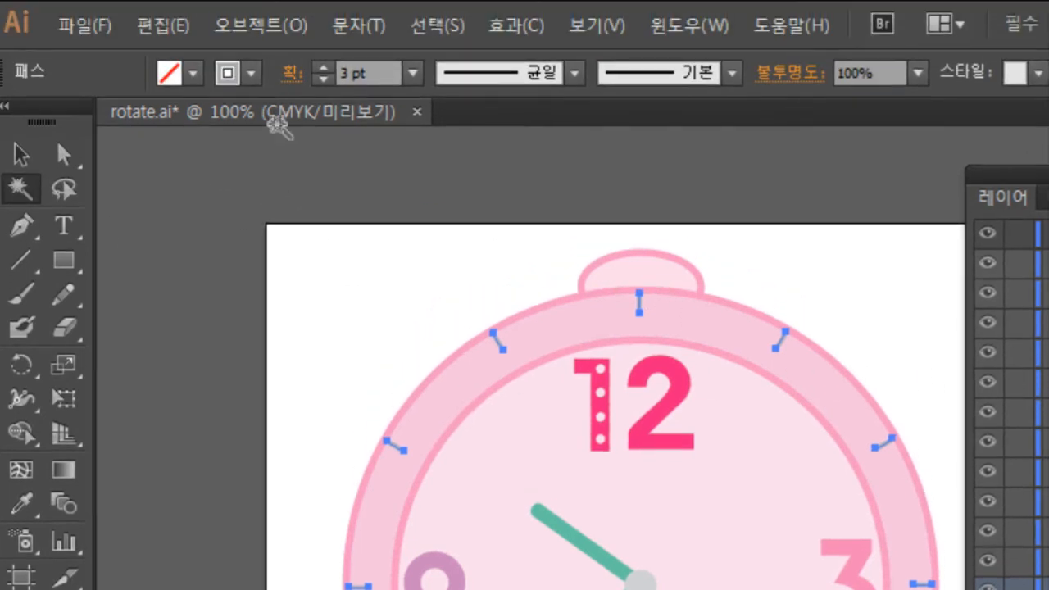
{"action": "left_click", "coordinate": [263, 26]}
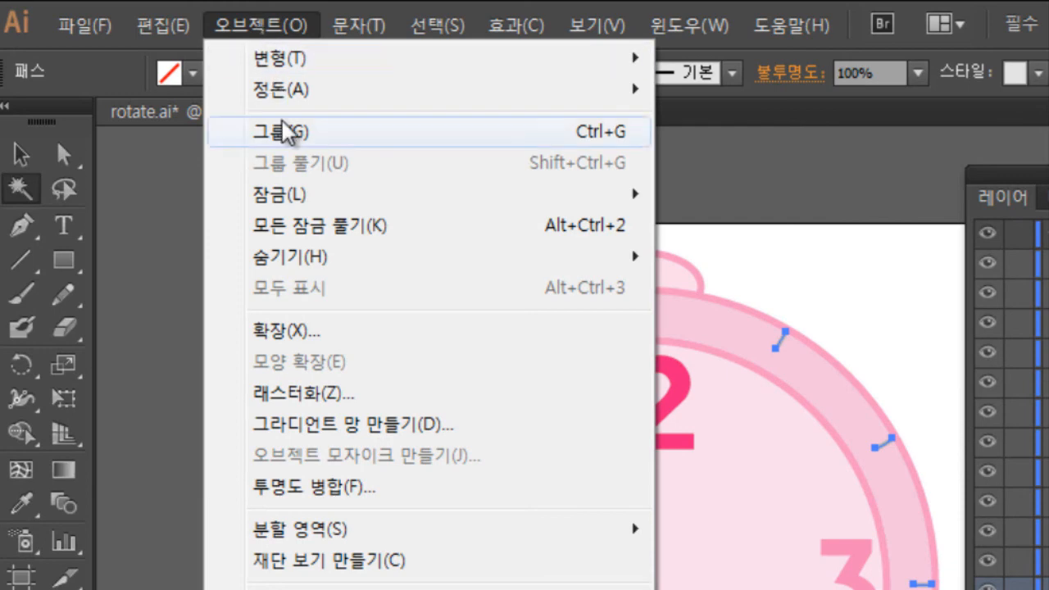
{"action": "left_click", "coordinate": [625, 140]}
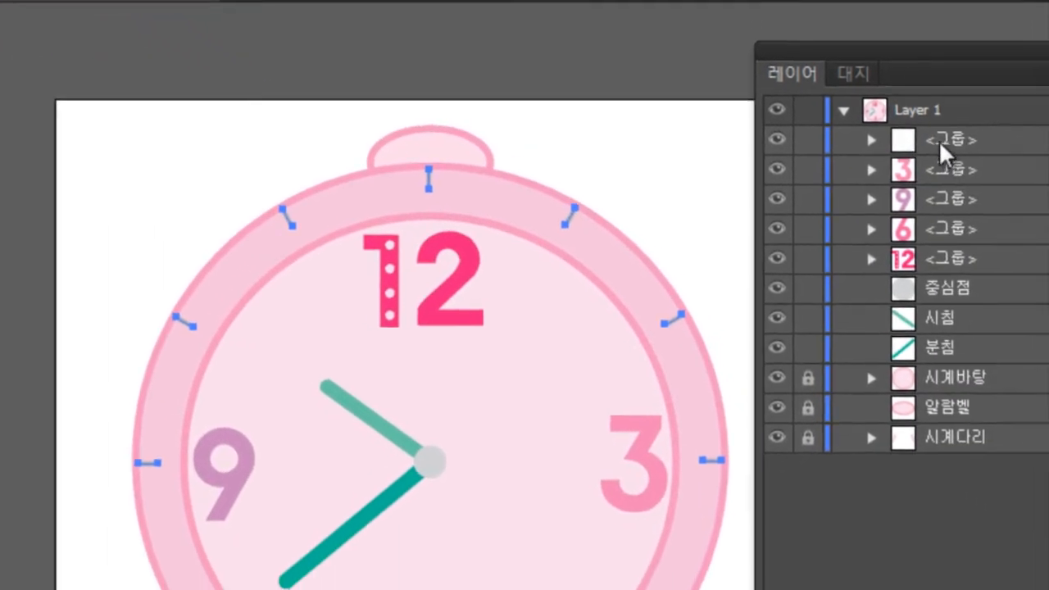
Rename the tick mark group as 시계눈금 and lock it
{"action": "double_click", "coordinate": [947, 140]}
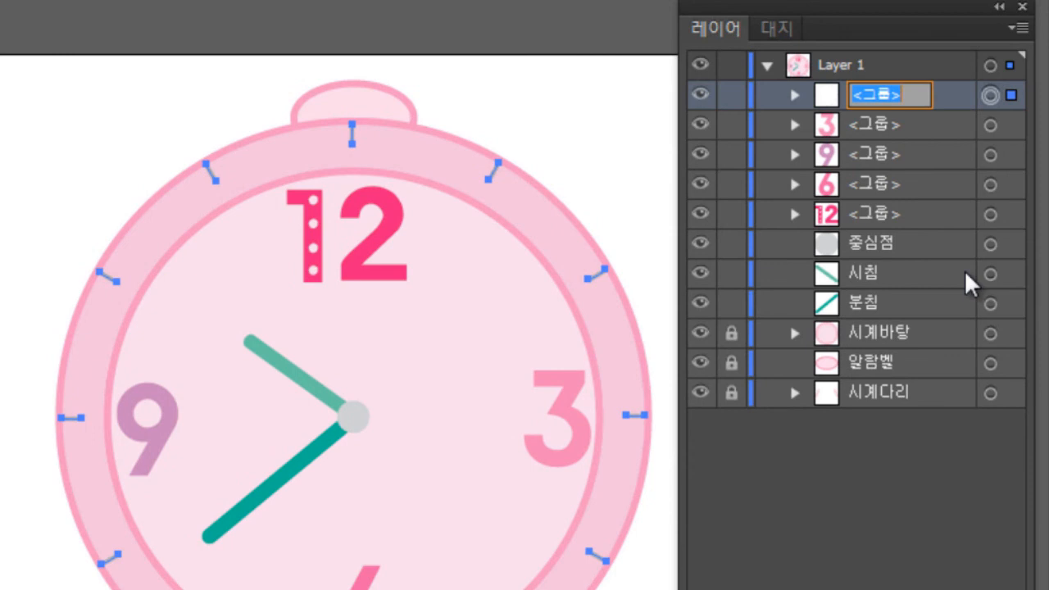
{"action": "type", "text": "시계눈그"}
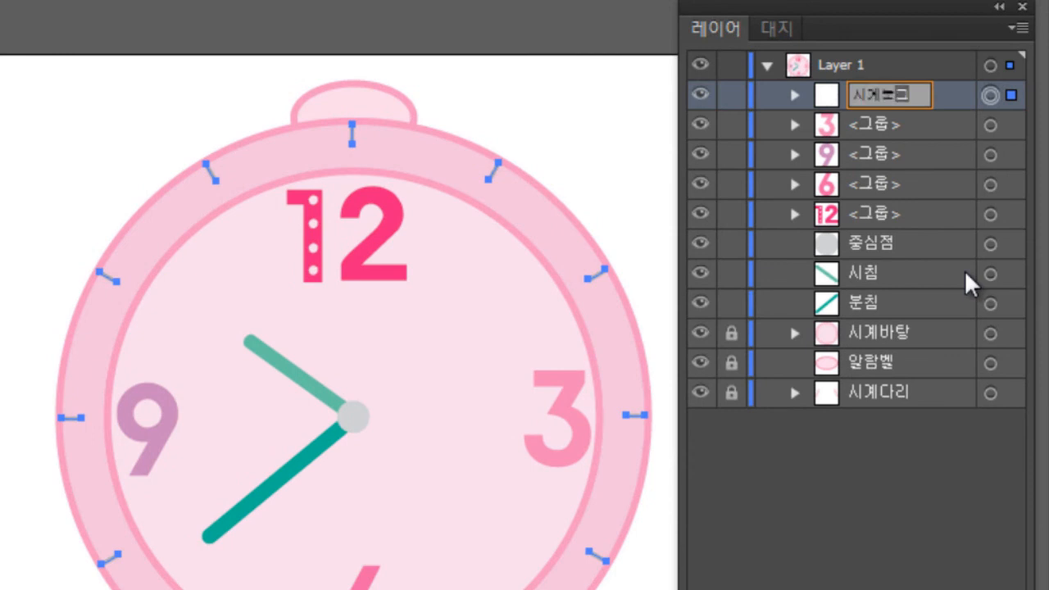
{"action": "type", "text": "ㅁ"}
{"action": "key", "text": "Return"}
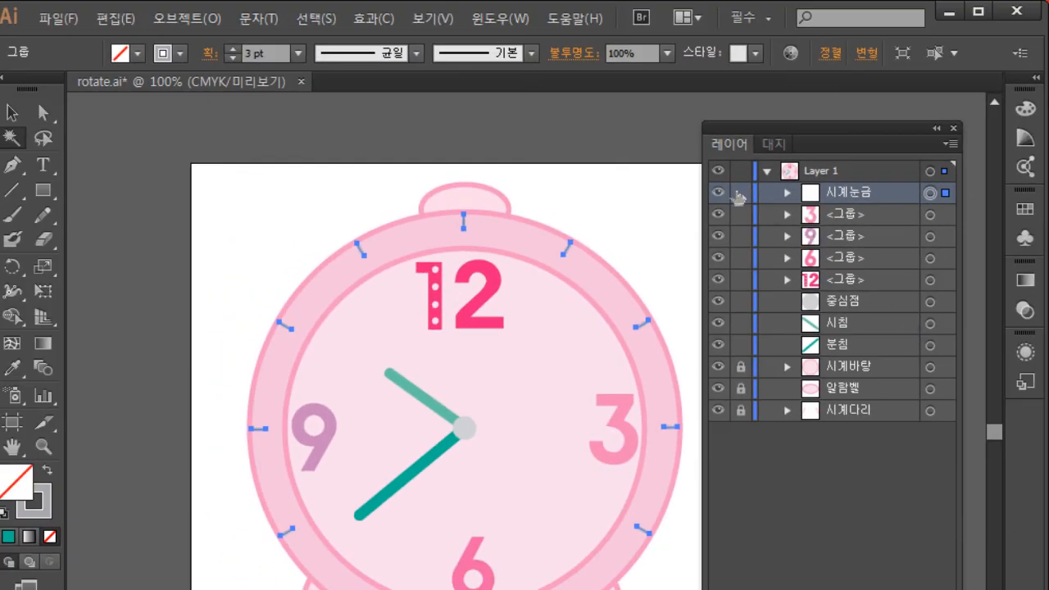
{"action": "left_click", "coordinate": [741, 192]}
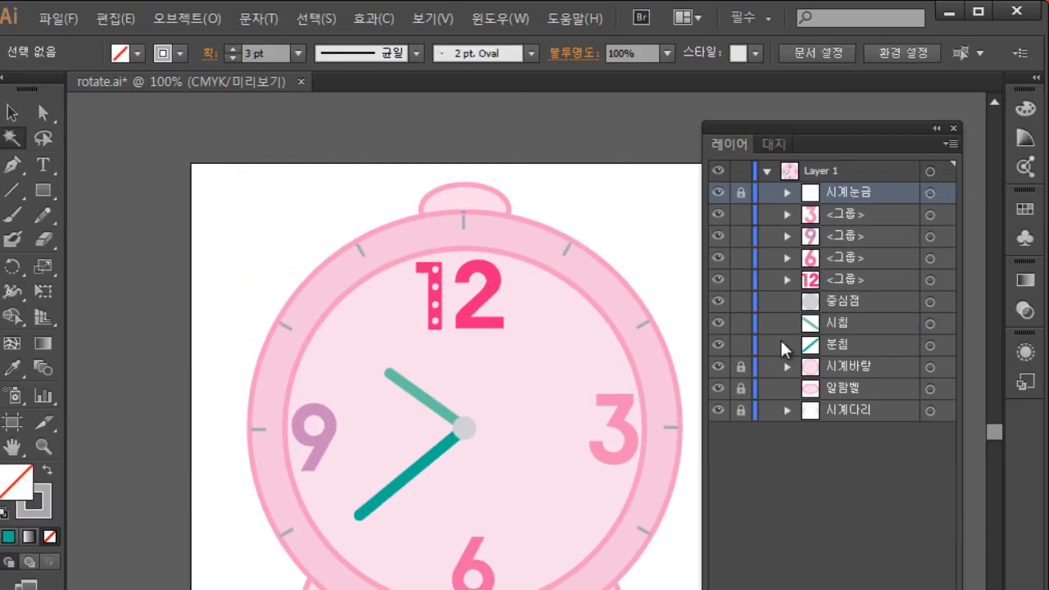
Test with the Selection tool whether the locked tick marks near the 12 can be selected
{"action": "left_click", "coordinate": [12, 113]}
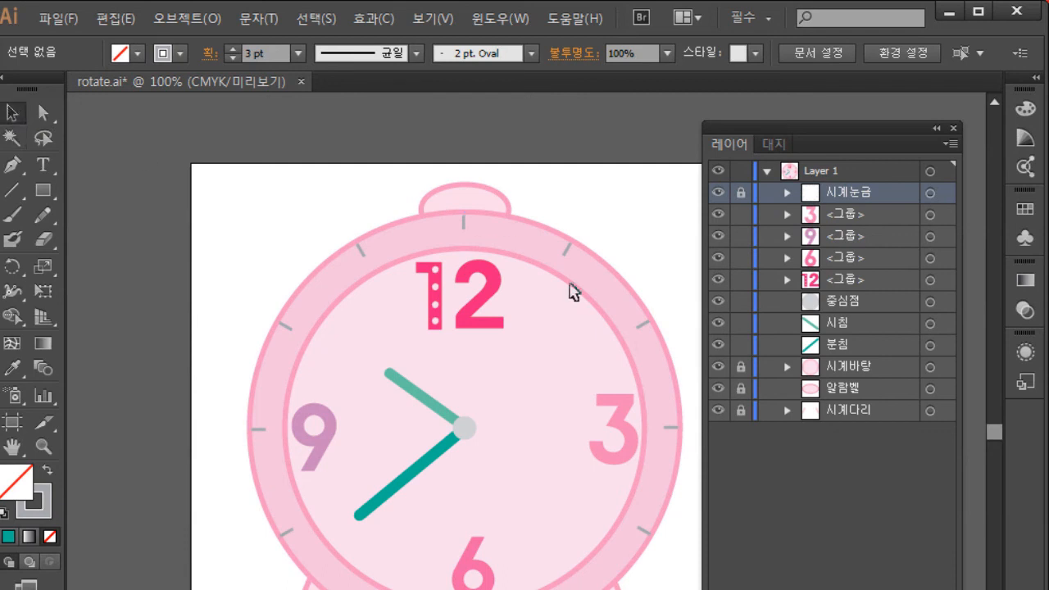
{"action": "left_click_drag", "start_coordinate": [469, 185], "coordinate": [653, 271]}
{"action": "left_click", "coordinate": [608, 217]}
{"action": "left_click_drag", "start_coordinate": [480, 174], "coordinate": [645, 271]}
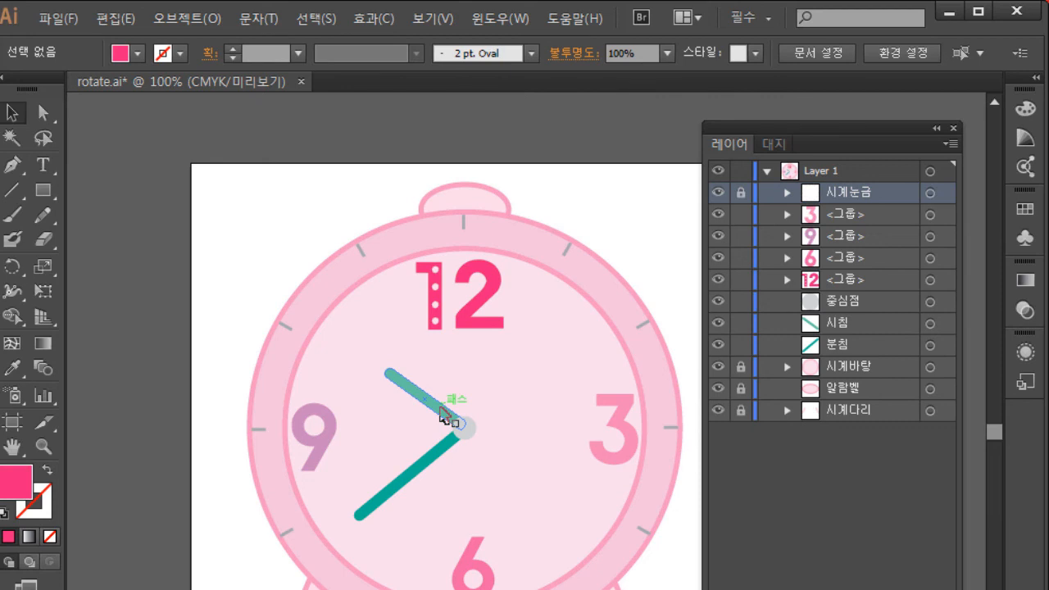
Select the light teal hour hand and start a Rotate about the clock's centre point
{"action": "left_click", "coordinate": [444, 416]}
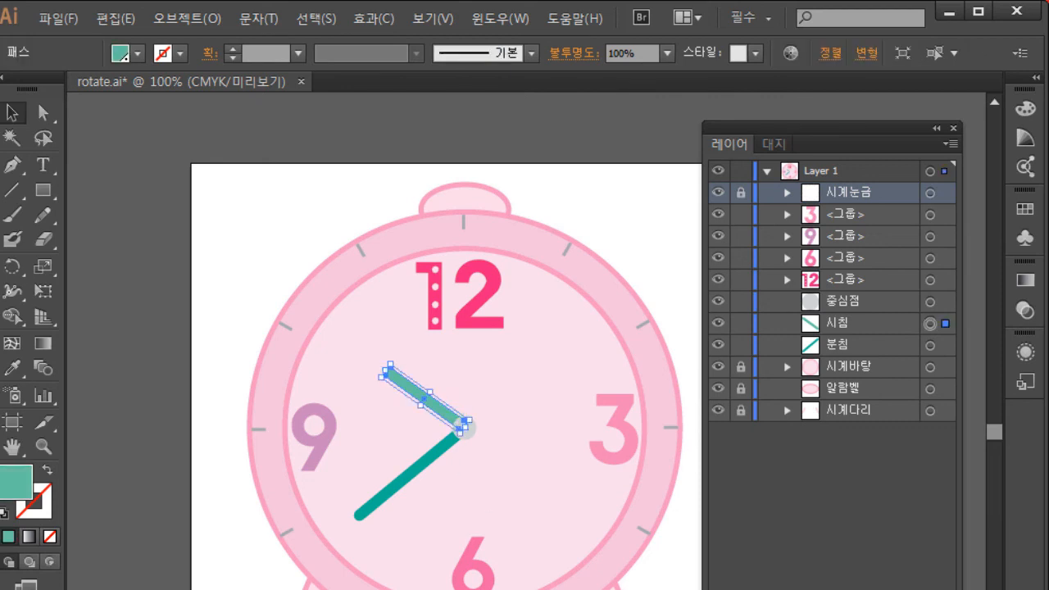
{"action": "left_click", "coordinate": [11, 267]}
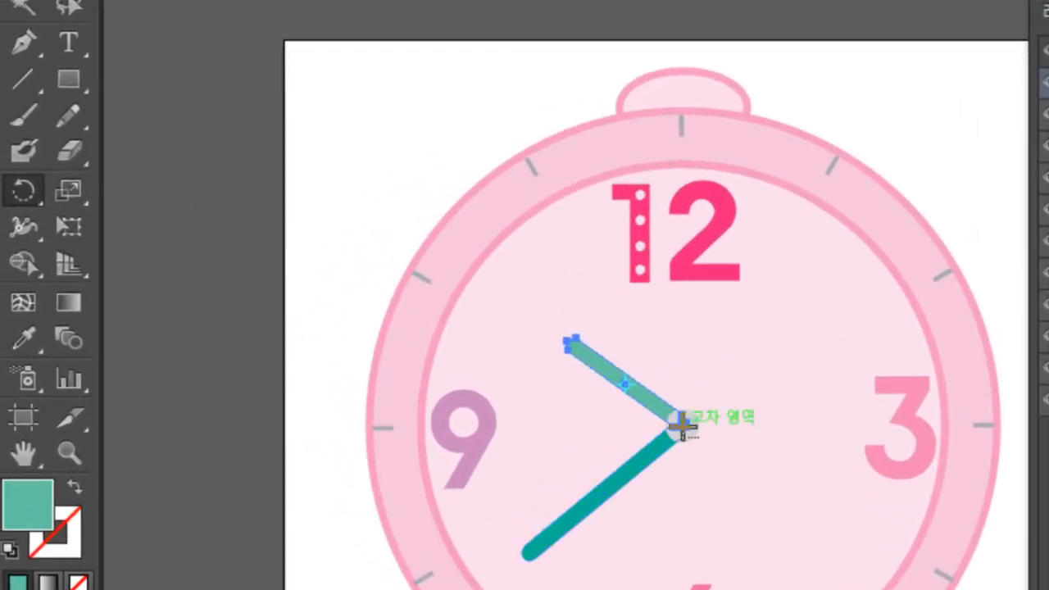
{"action": "left_click", "coordinate": [682, 425], "text": "alt"}
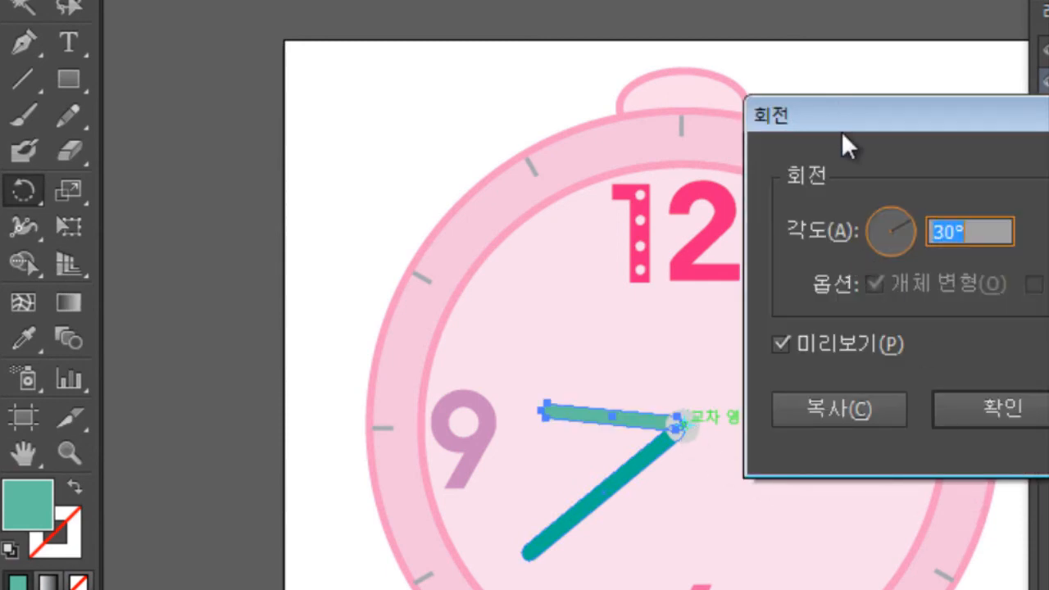
Try rotation angles of -30° and -70° on the hour hand, refreshing the preview for each
{"action": "left_click", "coordinate": [862, 351]}
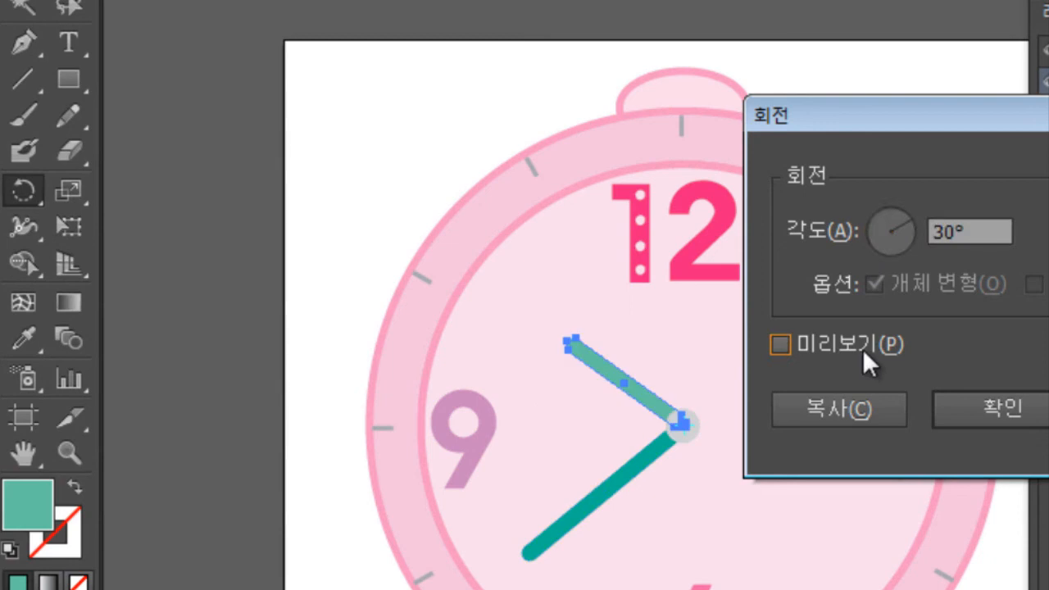
{"action": "left_click", "coordinate": [933, 221]}
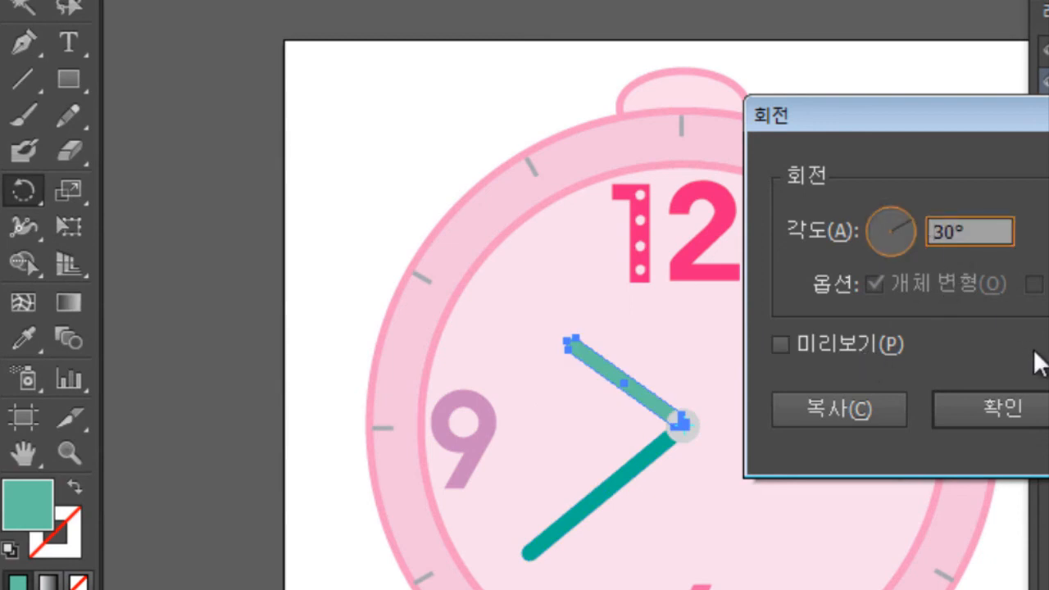
{"action": "type", "text": "-"}
{"action": "left_click", "coordinate": [864, 347]}
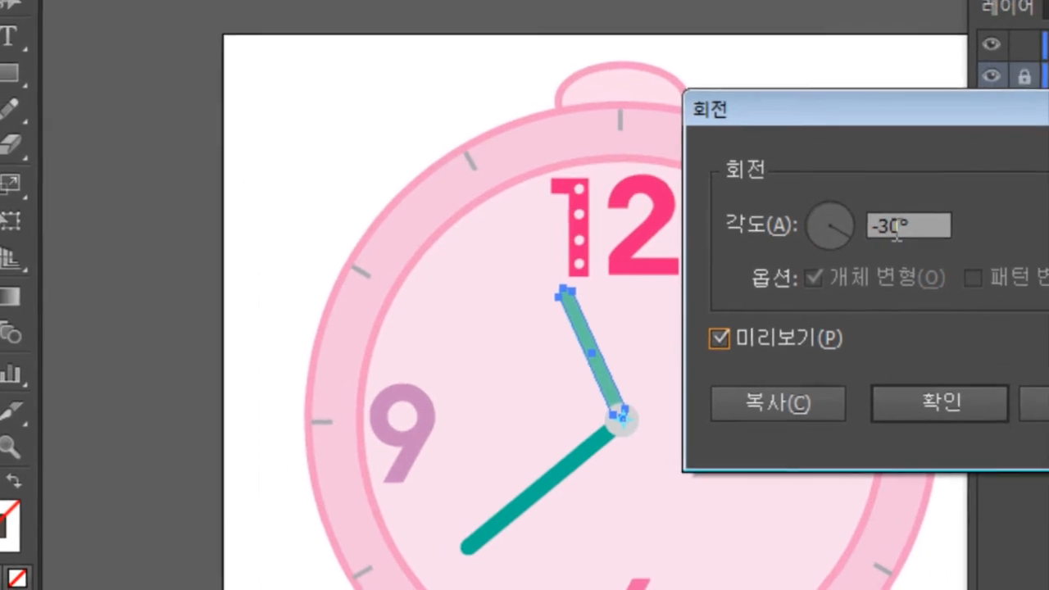
{"action": "left_click_drag", "start_coordinate": [953, 232], "coordinate": [941, 233]}
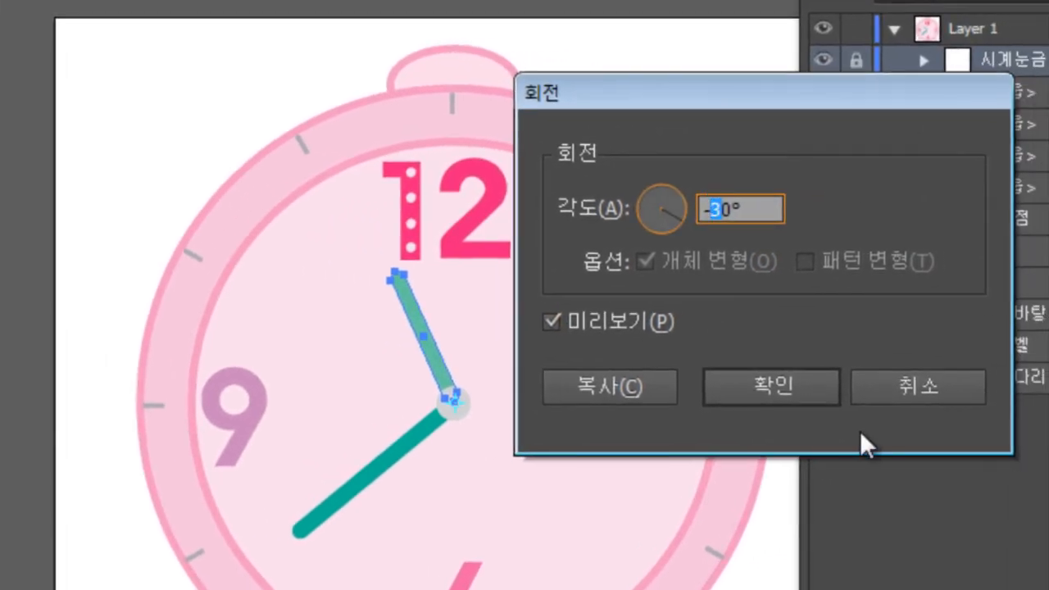
{"action": "type", "text": "7"}
{"action": "left_click", "coordinate": [651, 318]}
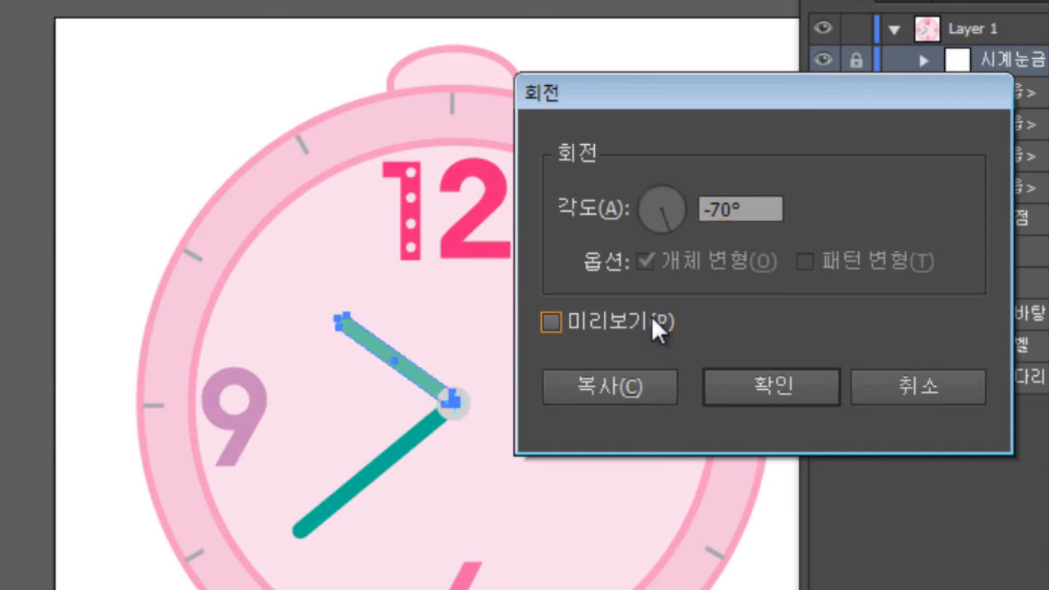
{"action": "left_click", "coordinate": [651, 318]}
{"action": "left_click_drag", "start_coordinate": [740, 95], "coordinate": [897, 148]}
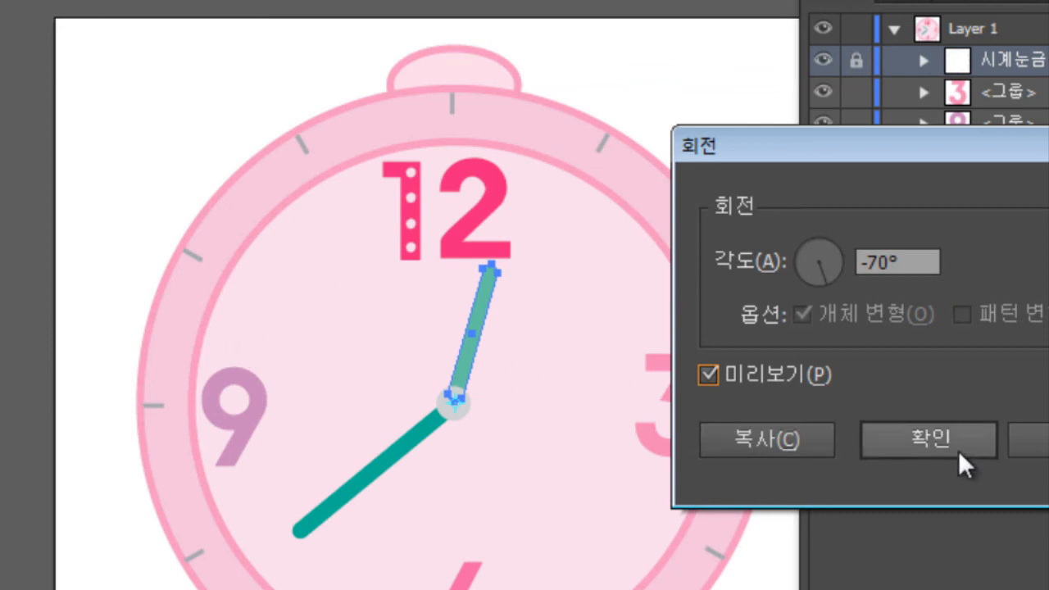
Set the hour hand's rotation angle to -120°, refresh the preview and apply the rotation
{"action": "left_click_drag", "start_coordinate": [871, 264], "coordinate": [881, 264]}
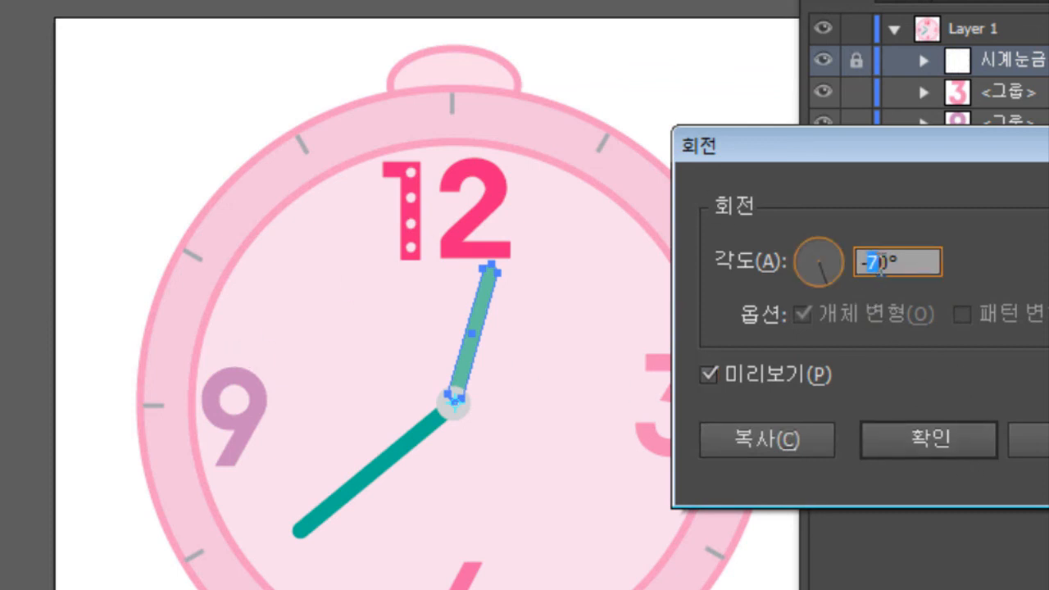
{"action": "type", "text": "12"}
{"action": "left_click", "coordinate": [794, 382]}
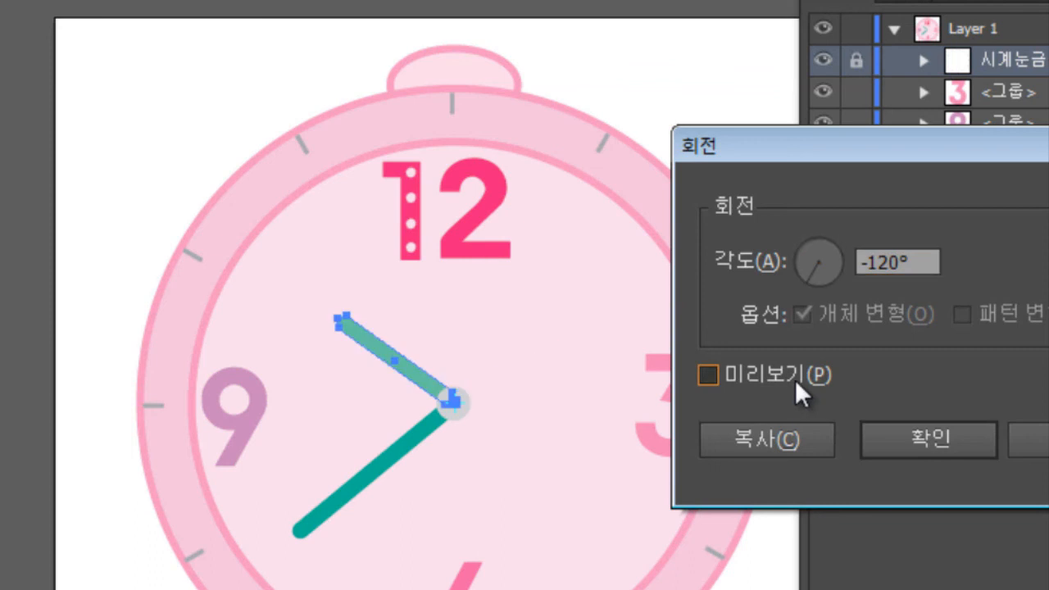
{"action": "left_click", "coordinate": [795, 379]}
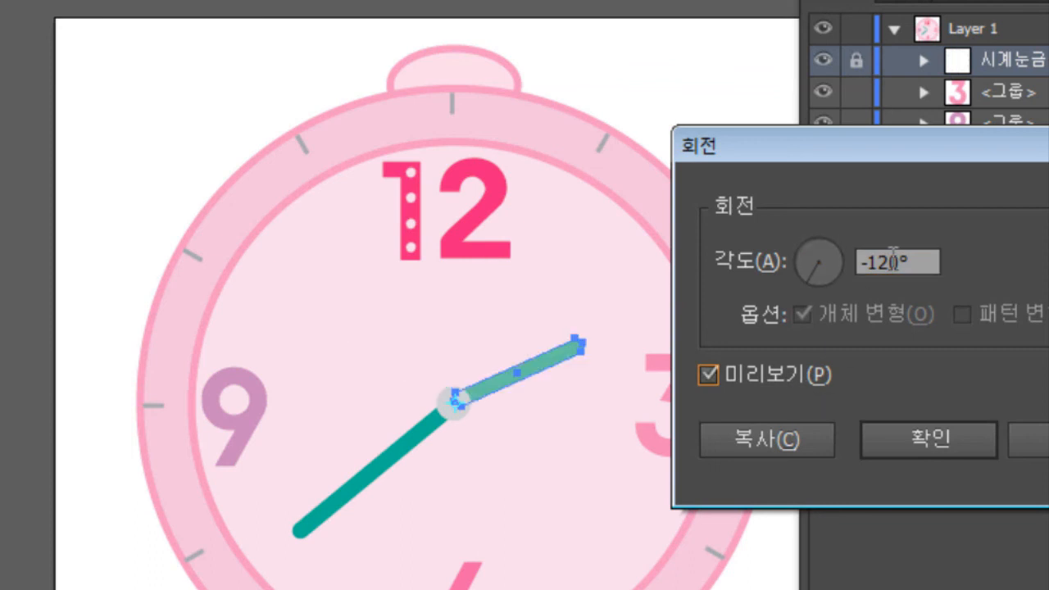
{"action": "left_click", "coordinate": [973, 440]}
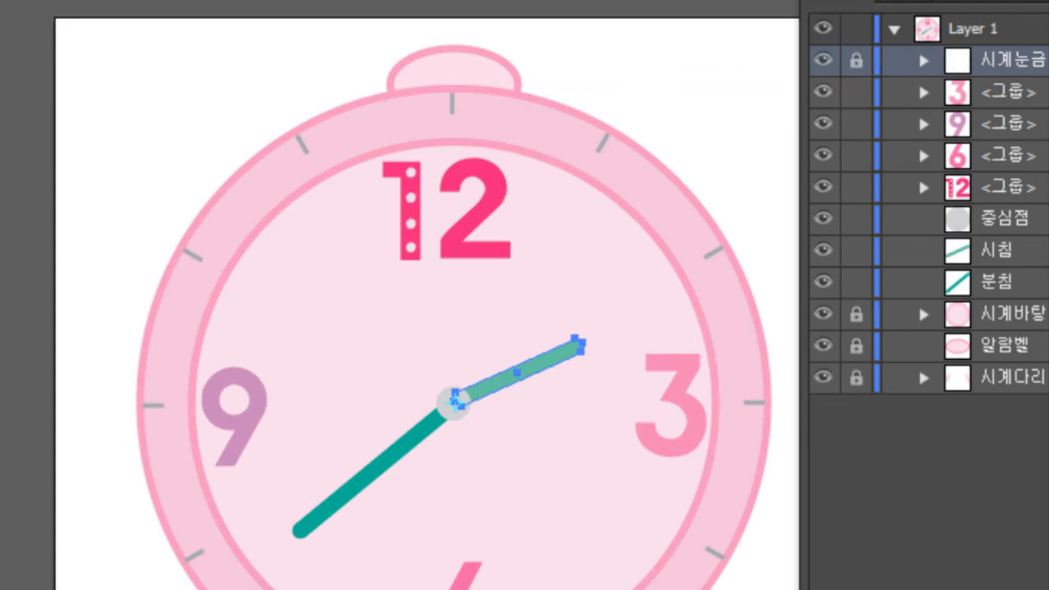
Select the dark teal minute hand and rotate it -90° about the clock's centre point
{"action": "left_click", "coordinate": [984, 328]}
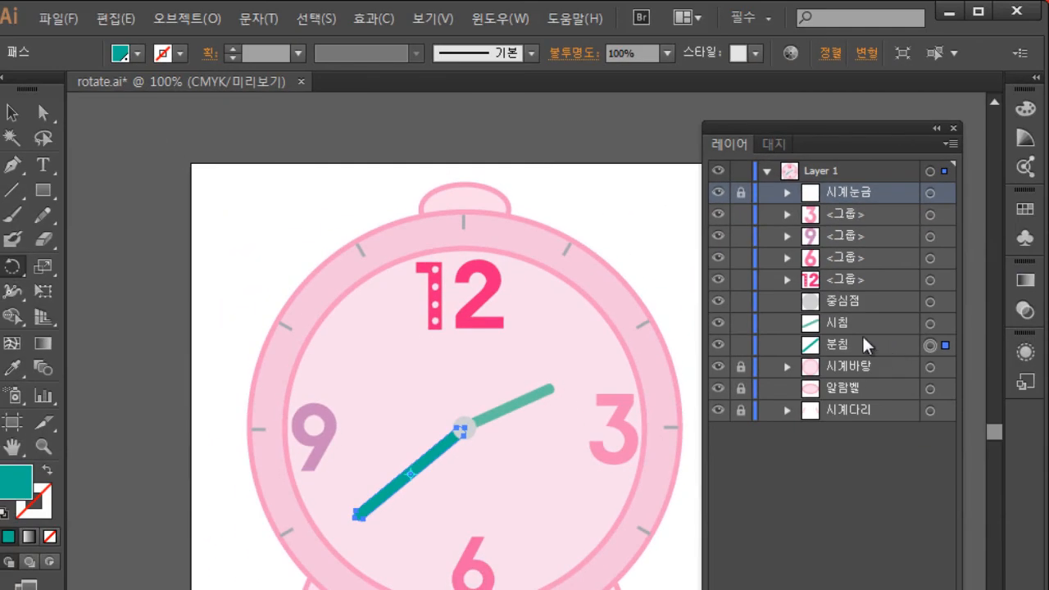
{"action": "left_click", "coordinate": [13, 269]}
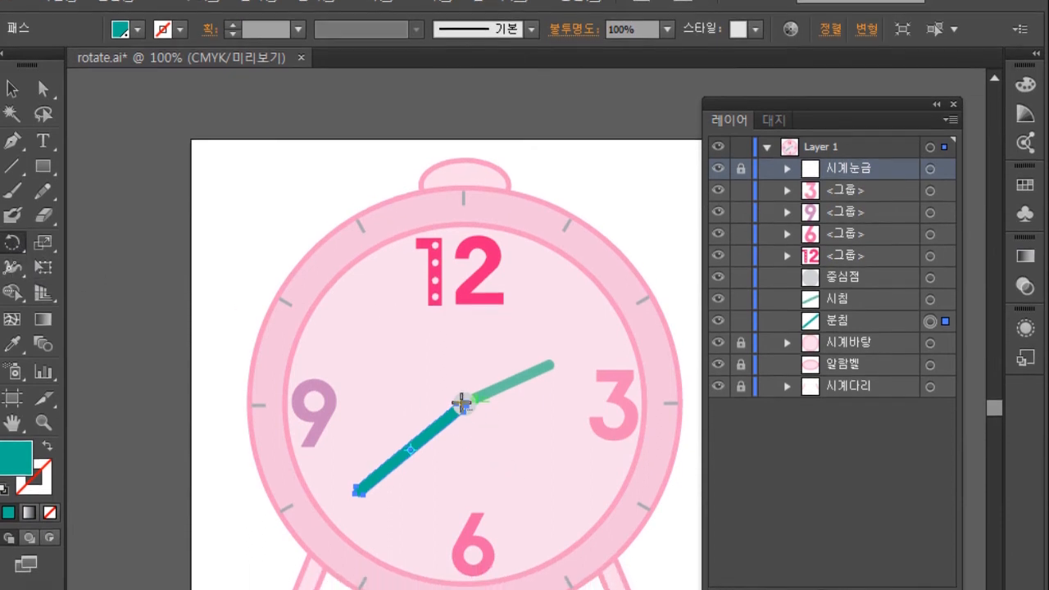
{"action": "left_click", "coordinate": [462, 402], "text": "alt"}
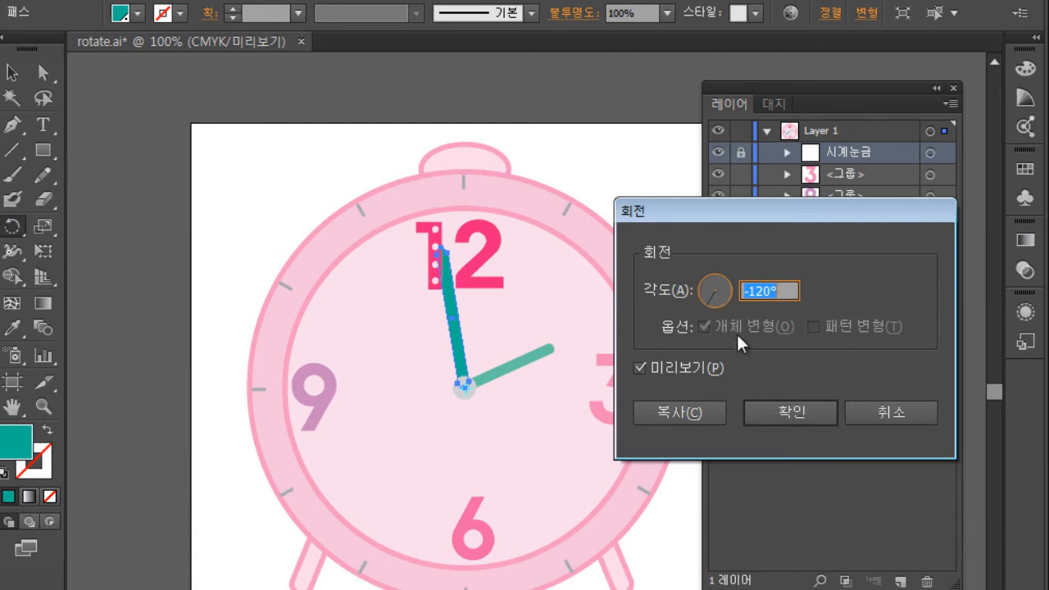
{"action": "type", "text": "-90"}
{"action": "left_click", "coordinate": [695, 370]}
{"action": "left_click", "coordinate": [695, 371]}
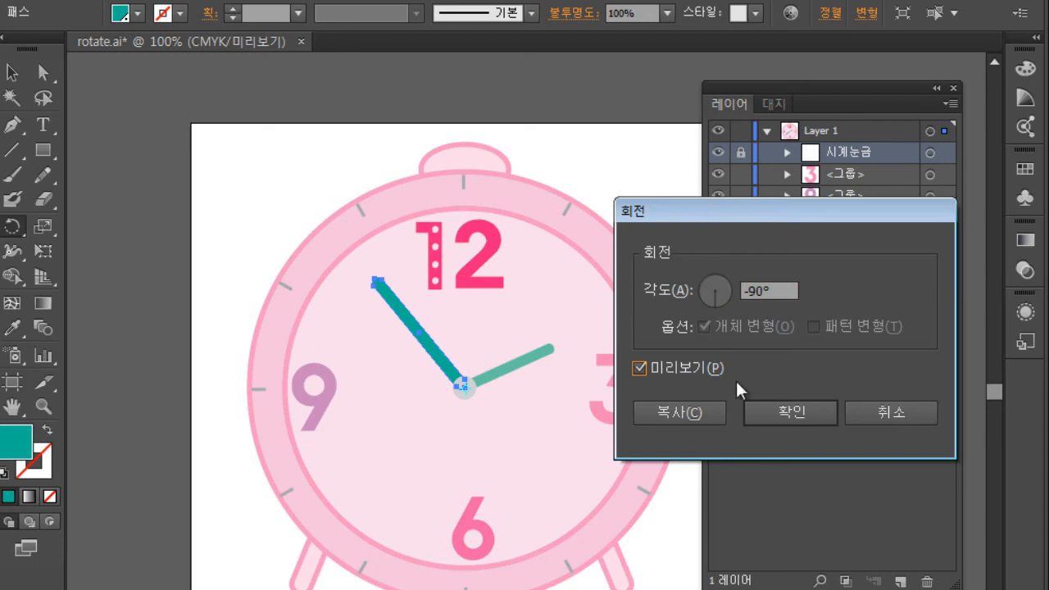
{"action": "left_click", "coordinate": [805, 423]}
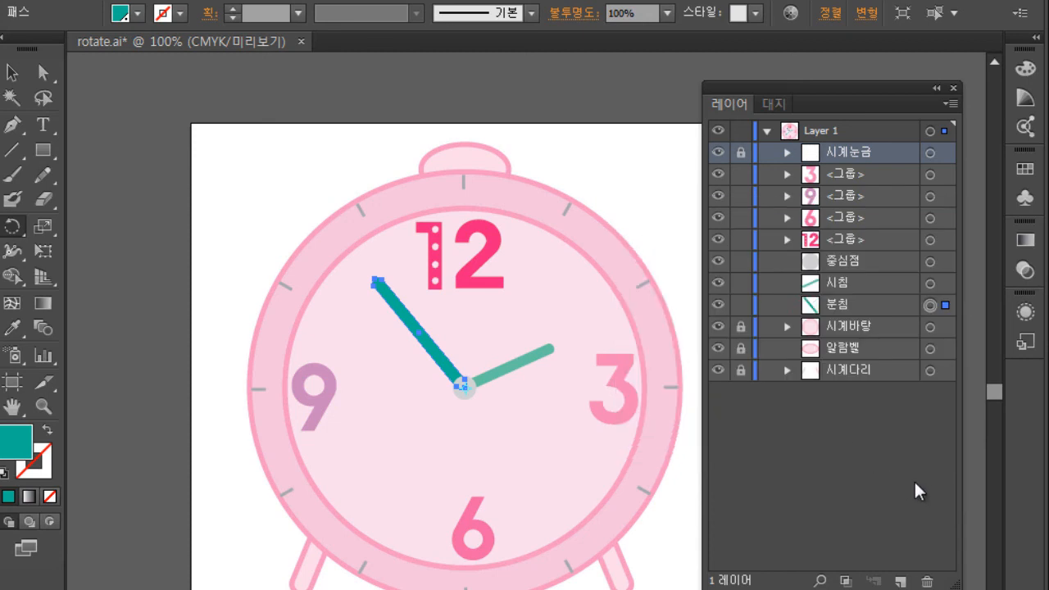